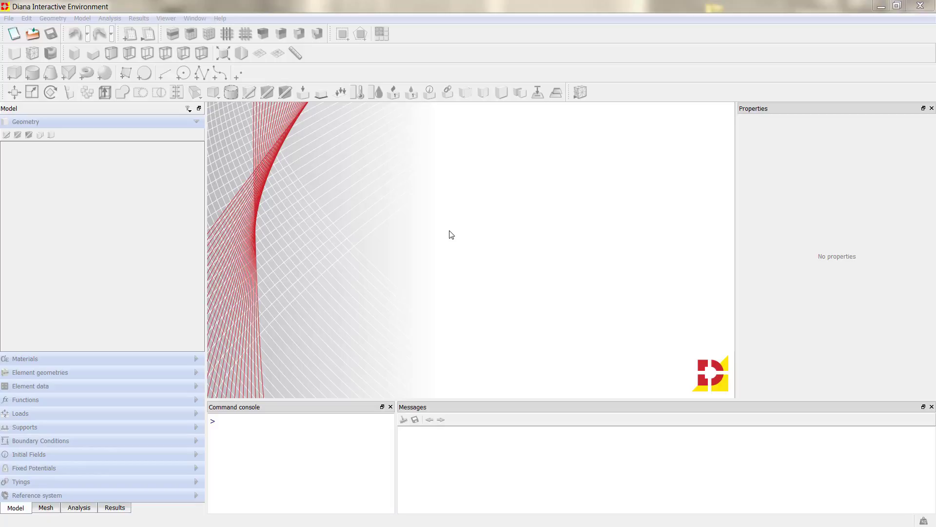
Open the beam_el_load.dpf project from the elastic_beam folder
{"action": "left_click", "coordinate": [34, 31]}
{"action": "left_click", "coordinate": [435, 178]}
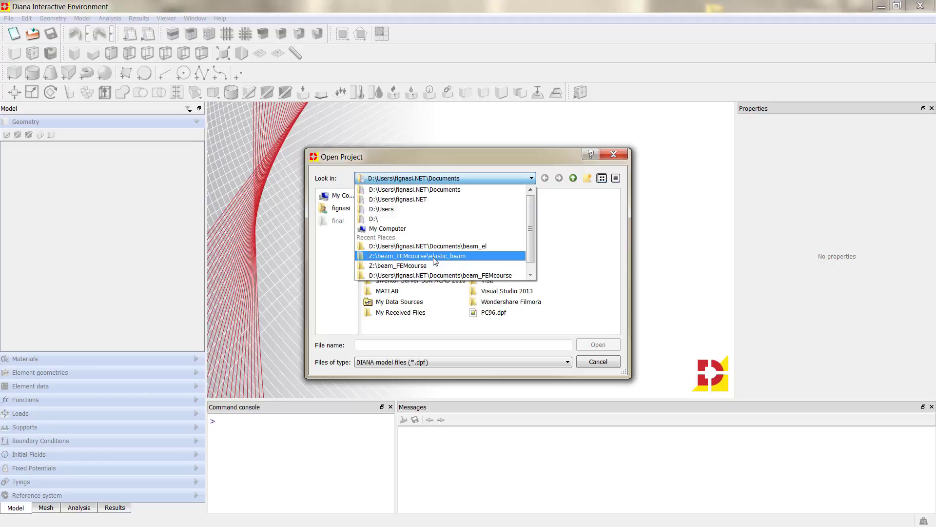
{"action": "left_click", "coordinate": [435, 261]}
{"action": "double_click", "coordinate": [412, 211]}
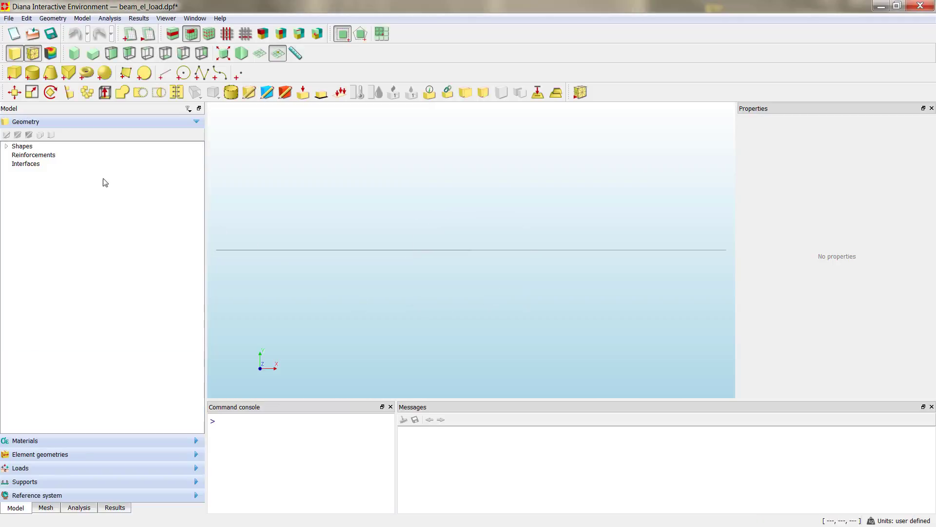
Show the Left_span and Right_span shapes in the geometry list
{"action": "left_click", "coordinate": [32, 54]}
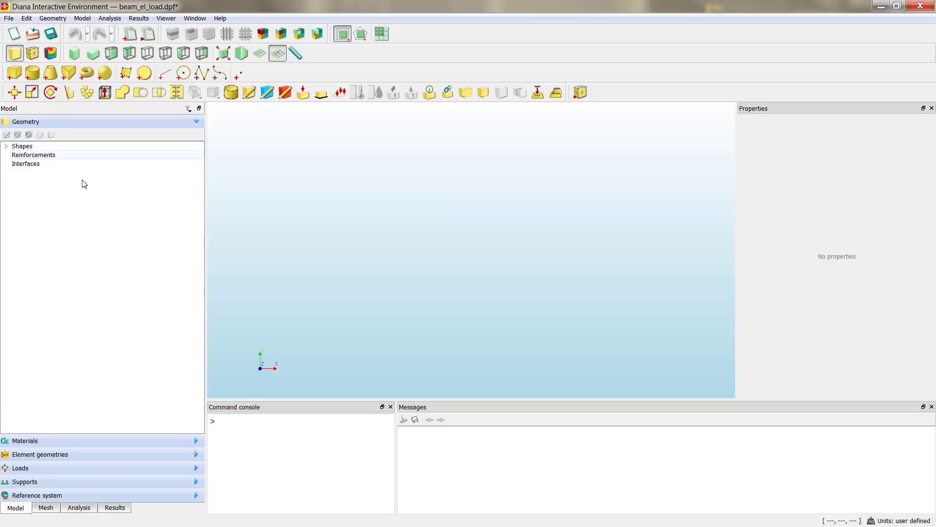
{"action": "left_click", "coordinate": [6, 146]}
{"action": "left_click", "coordinate": [25, 155]}
{"action": "left_click", "coordinate": [25, 166]}
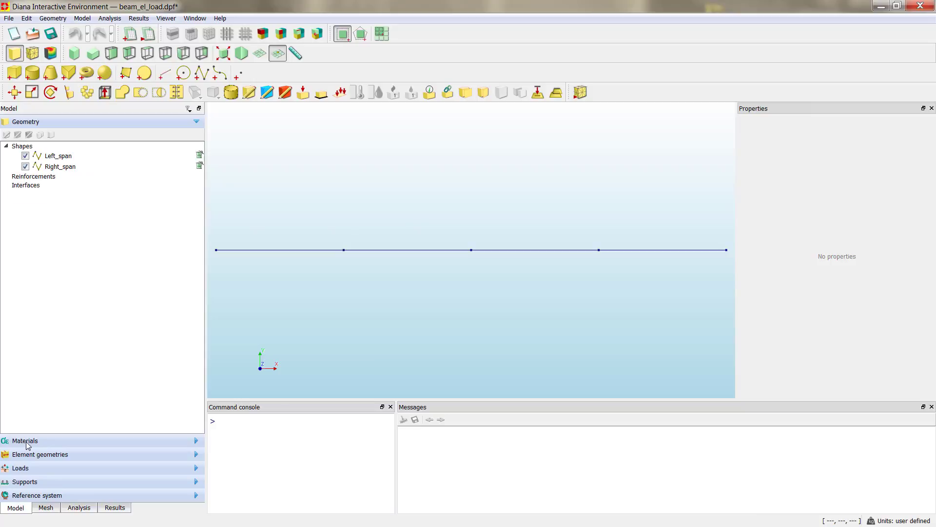
Toggle the left_v_u, right_v_u, left_v_p and right_v_p load cases on and off, then select permanent
{"action": "left_click", "coordinate": [33, 469]}
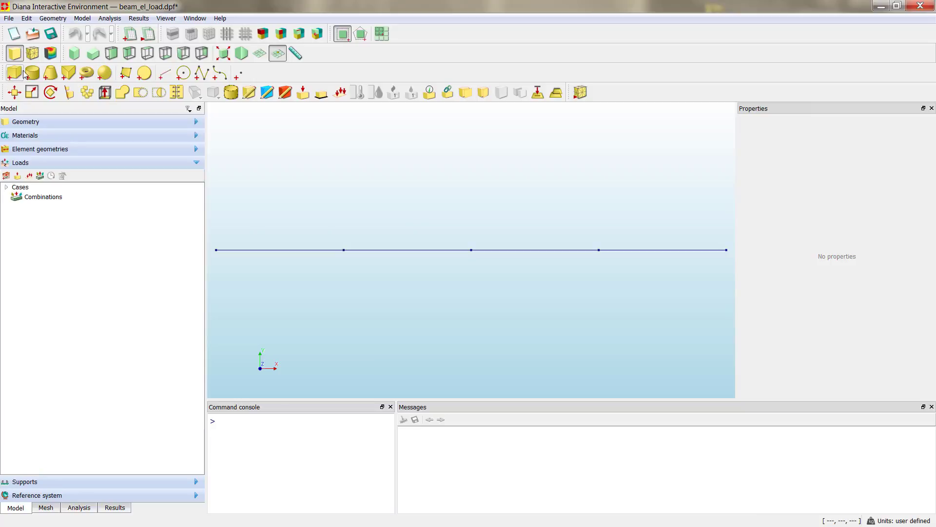
{"action": "left_click", "coordinate": [5, 187]}
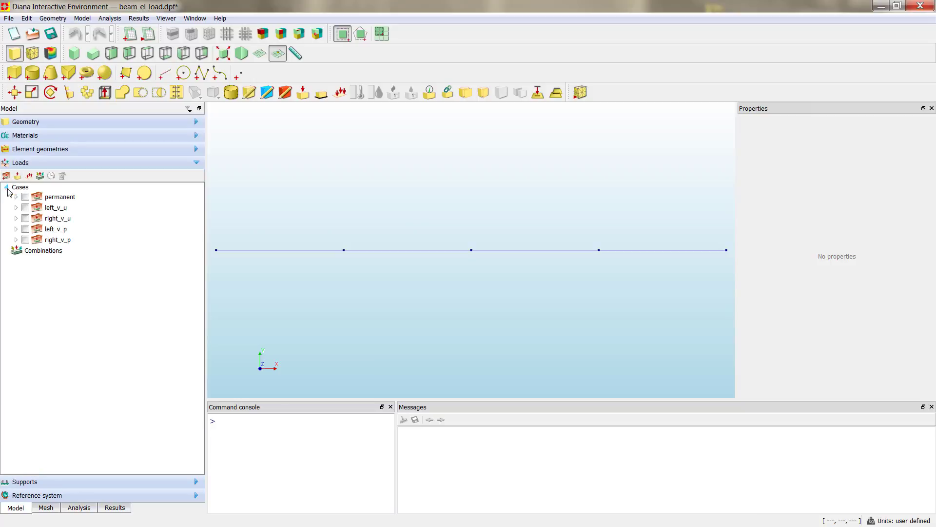
{"action": "left_click", "coordinate": [26, 208]}
{"action": "left_click", "coordinate": [26, 219]}
{"action": "left_click", "coordinate": [26, 229]}
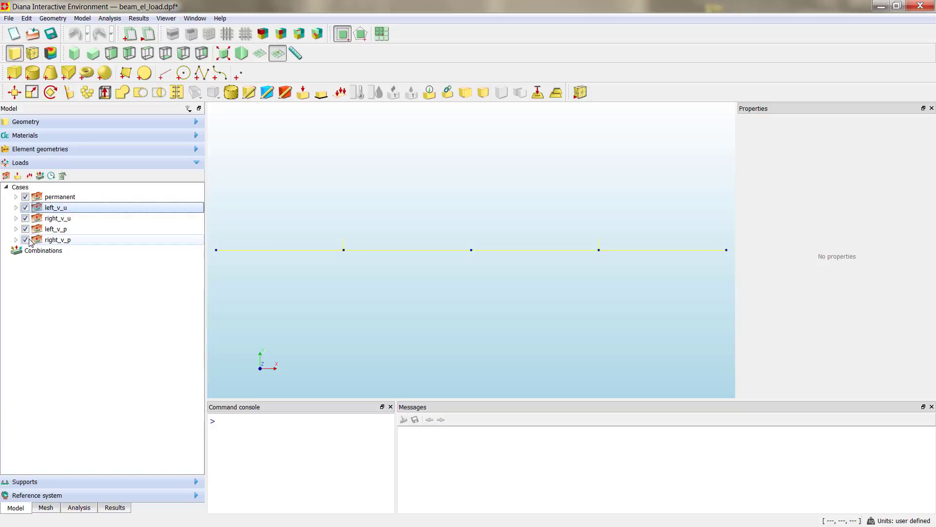
{"action": "left_click", "coordinate": [25, 240]}
{"action": "left_click", "coordinate": [26, 229]}
{"action": "left_click", "coordinate": [25, 218]}
{"action": "left_click", "coordinate": [26, 207]}
{"action": "left_click", "coordinate": [27, 198]}
Display the supports set on the beam, inspect its supports, then return to the geometry shapes
{"action": "left_click", "coordinate": [30, 481]}
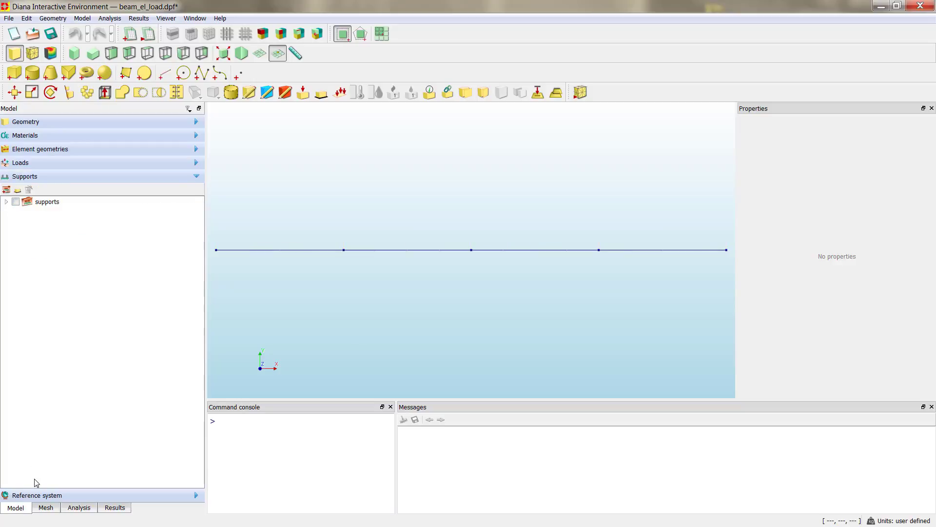
{"action": "left_click", "coordinate": [16, 201]}
{"action": "left_click", "coordinate": [6, 201]}
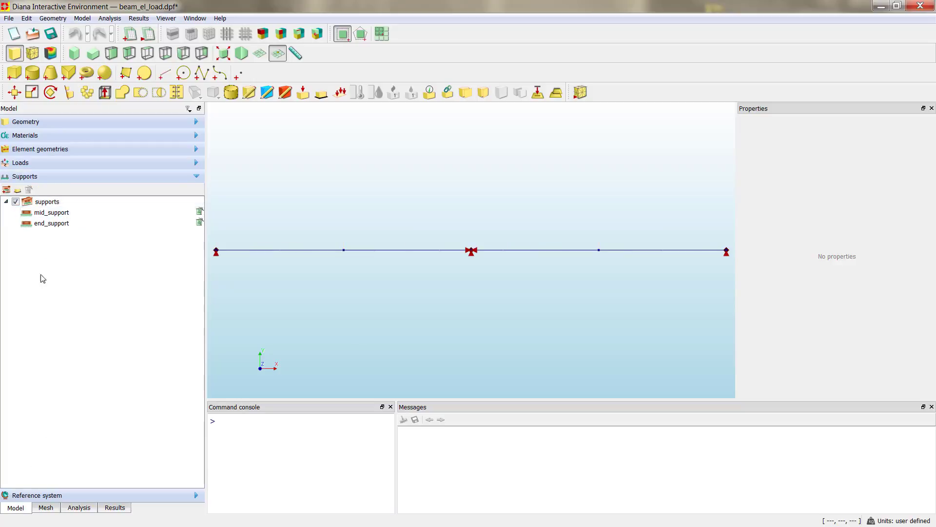
{"action": "left_click", "coordinate": [6, 201]}
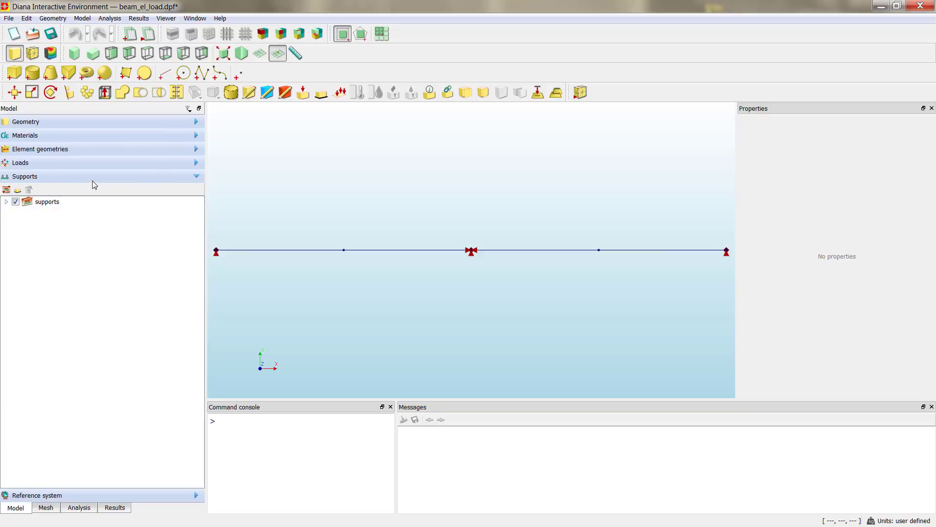
{"action": "left_click", "coordinate": [54, 122]}
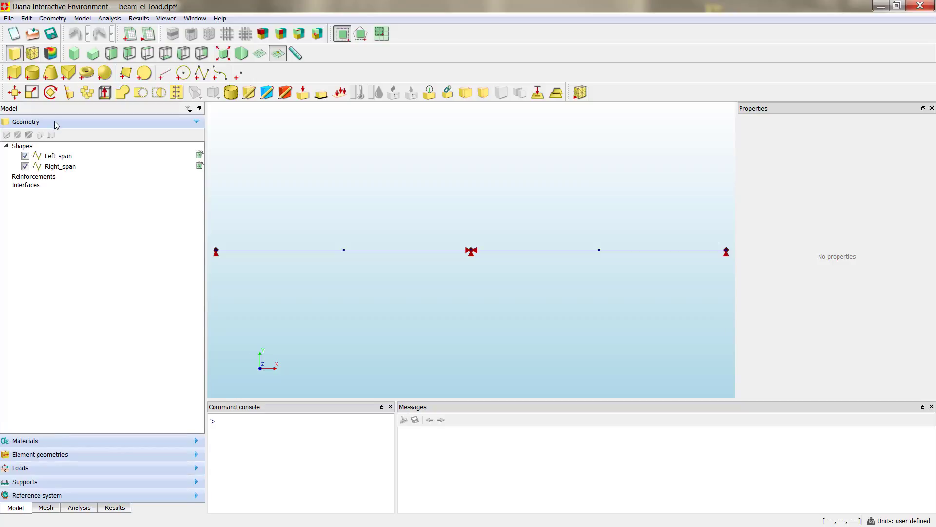
Select both beam spans as targets for the shape property assignments
{"action": "left_click", "coordinate": [249, 92]}
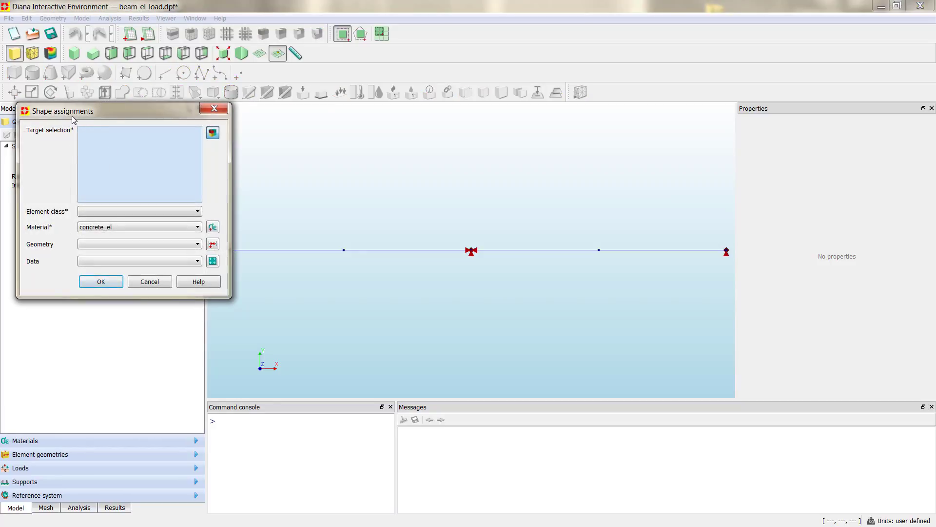
{"action": "left_click", "coordinate": [212, 134]}
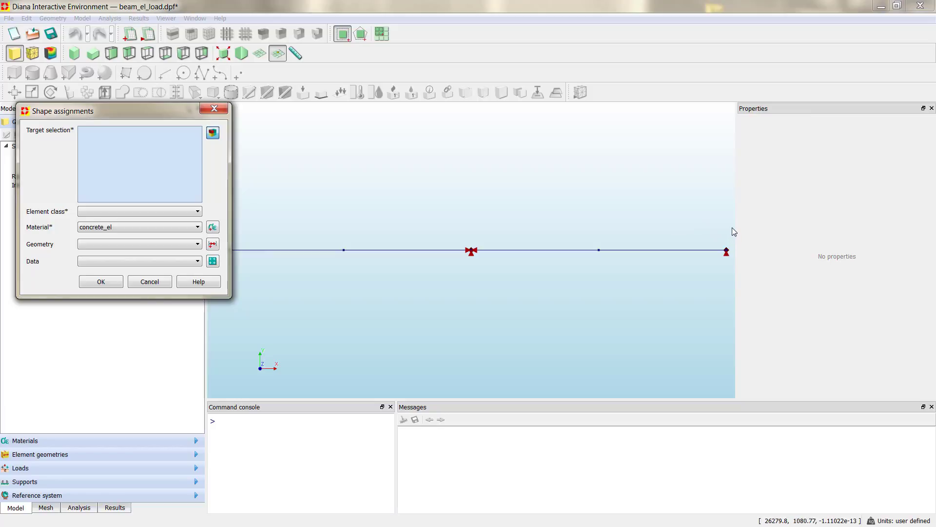
{"action": "left_click_drag", "start_coordinate": [733, 227], "coordinate": [210, 294]}
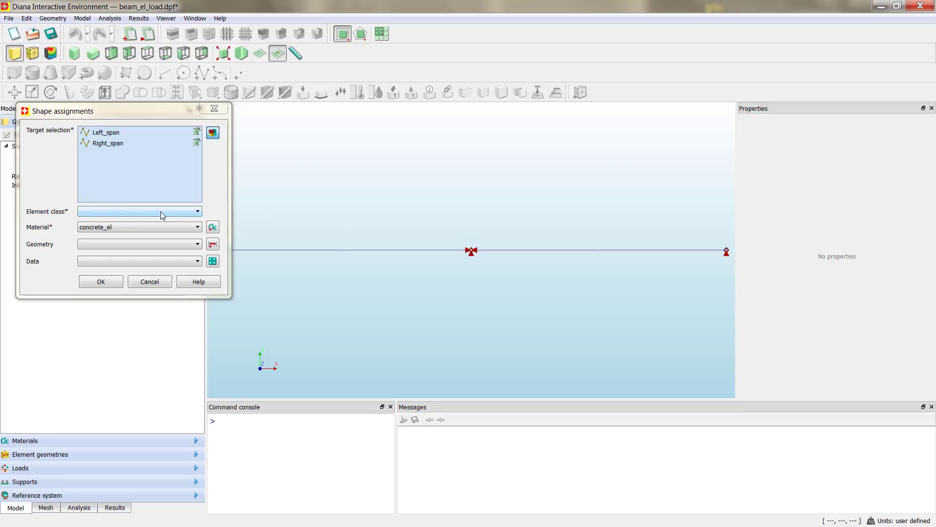
Set element class Class-II Beams 2D with concrete_el material and concrete_cs geometry, then apply
{"action": "left_click", "coordinate": [129, 218]}
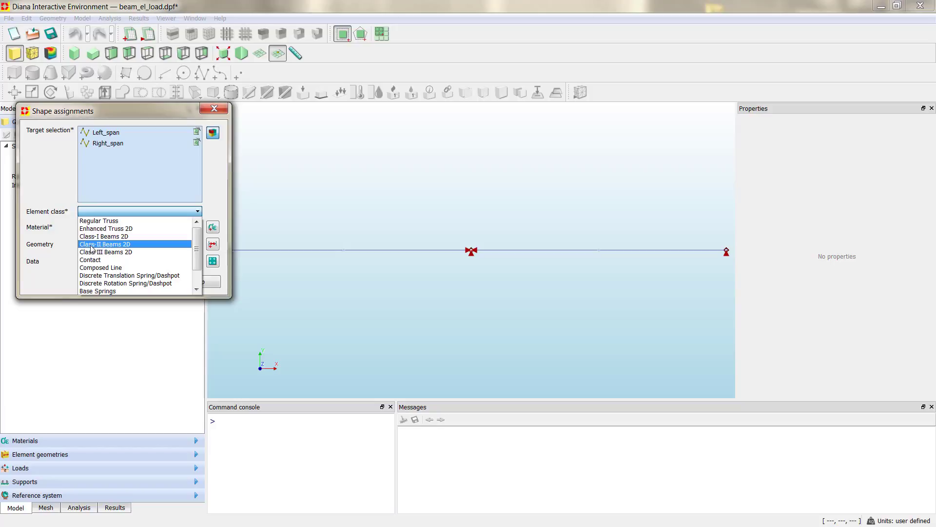
{"action": "left_click", "coordinate": [140, 249]}
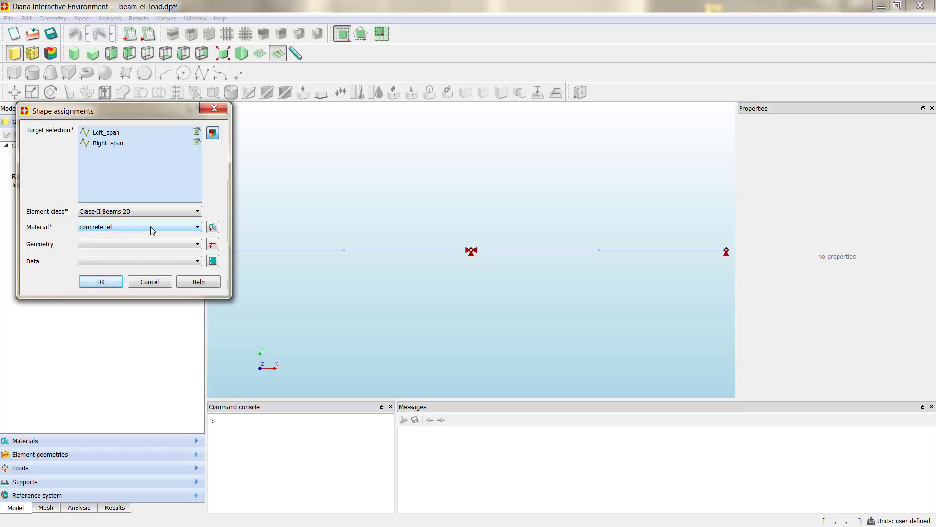
{"action": "left_click", "coordinate": [110, 243]}
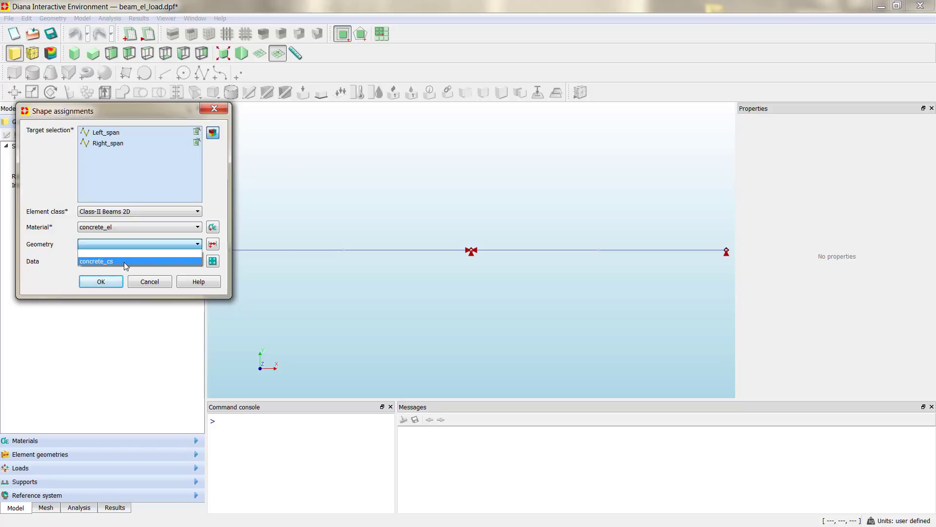
{"action": "left_click", "coordinate": [126, 262]}
{"action": "left_click", "coordinate": [113, 265]}
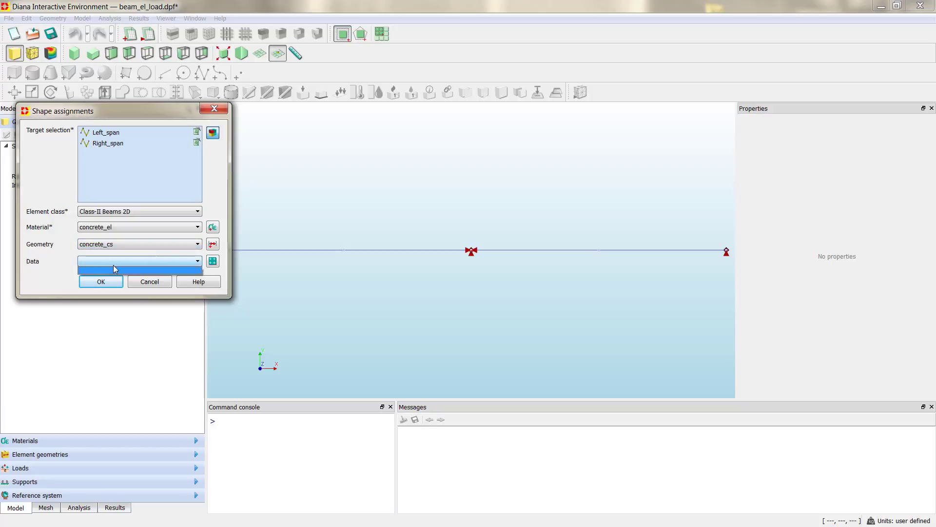
{"action": "left_click", "coordinate": [113, 265]}
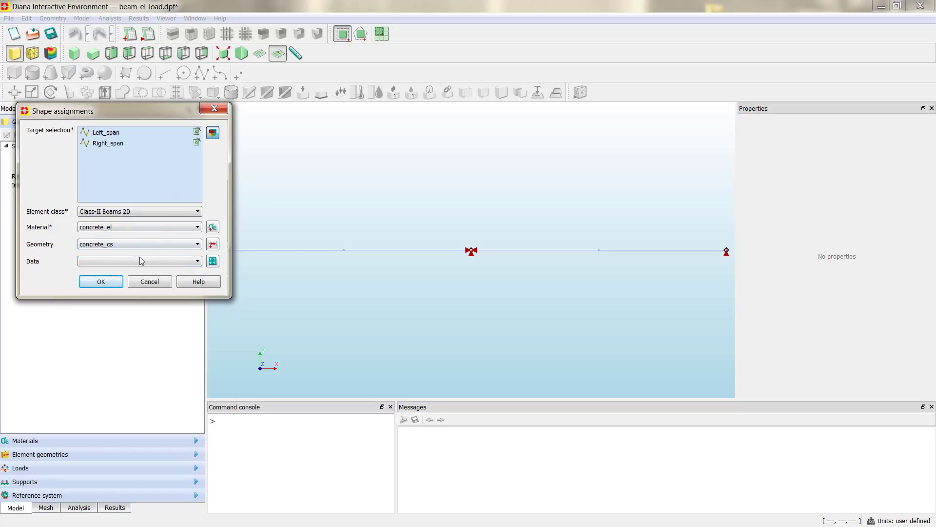
{"action": "left_click", "coordinate": [110, 284]}
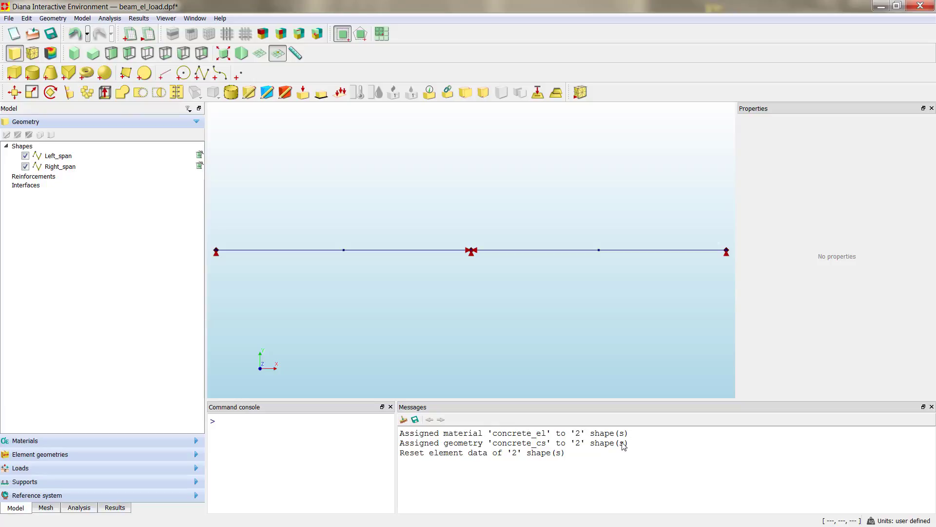
Switch the mesh settings to edges and select all four edges of both spans
{"action": "left_click", "coordinate": [231, 93]}
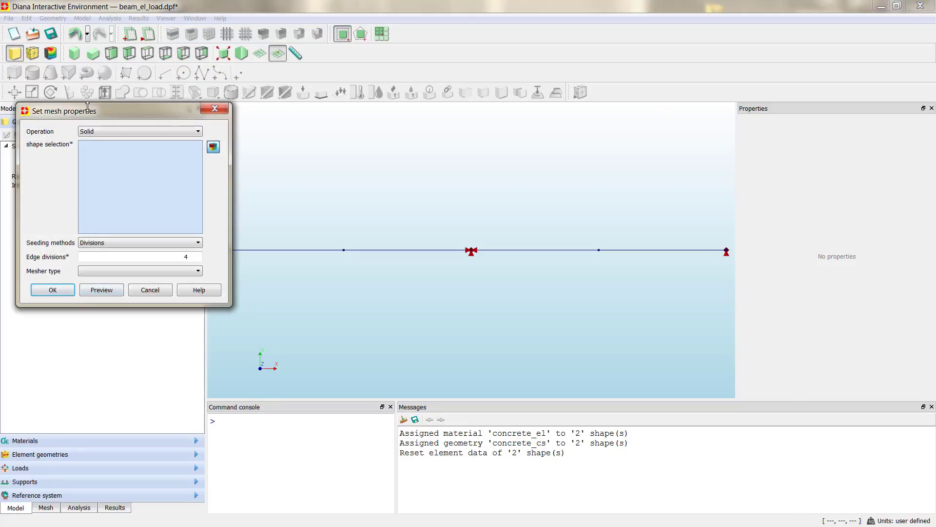
{"action": "left_click_drag", "start_coordinate": [102, 116], "coordinate": [141, 119]}
{"action": "left_click", "coordinate": [151, 134]}
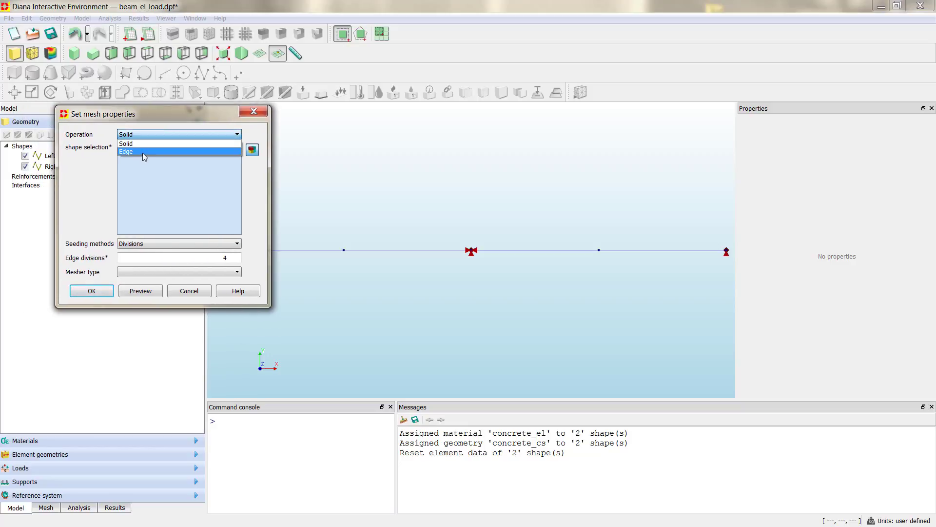
{"action": "left_click", "coordinate": [143, 153]}
{"action": "left_click_drag", "start_coordinate": [151, 114], "coordinate": [114, 115]}
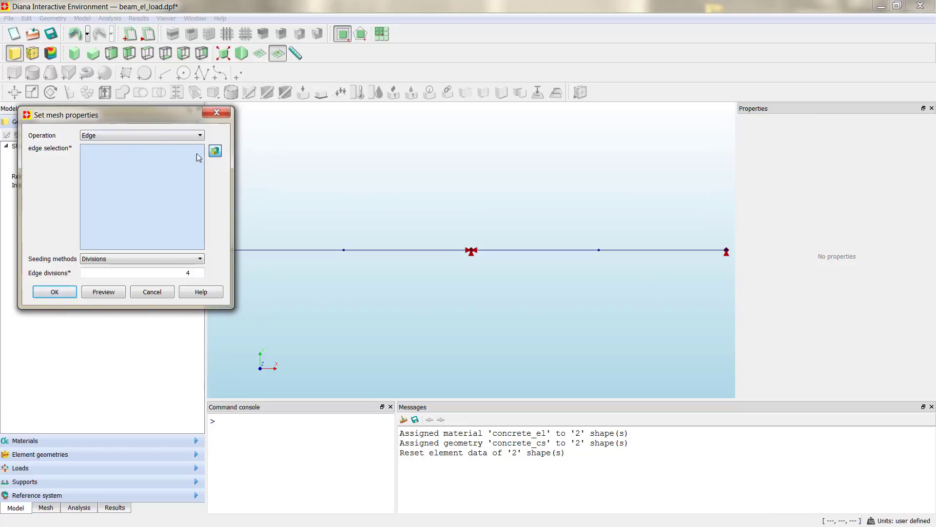
{"action": "left_click", "coordinate": [713, 274]}
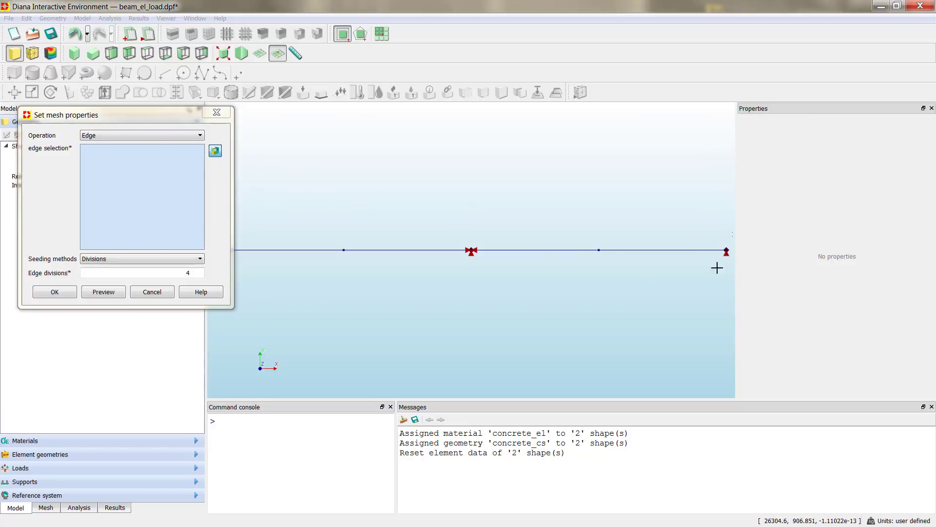
{"action": "left_click_drag", "start_coordinate": [733, 231], "coordinate": [230, 283]}
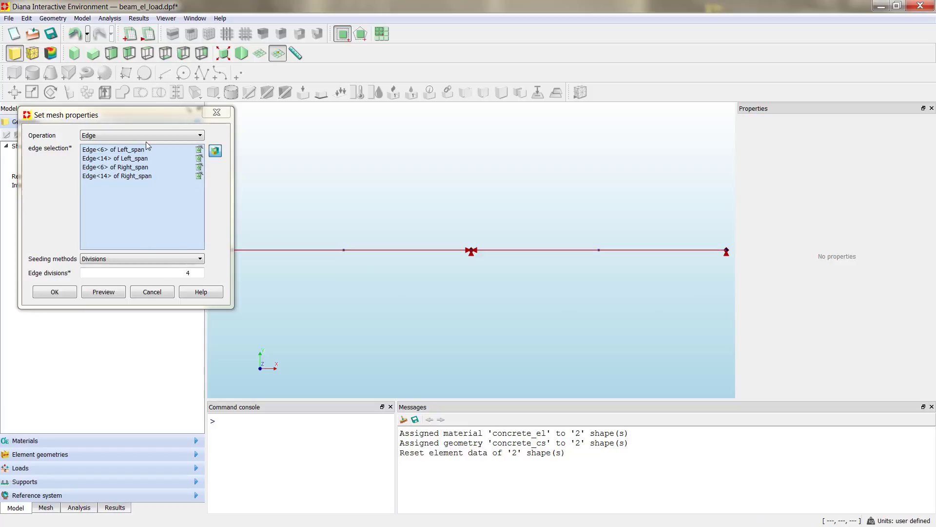
Set the seeding method to Divisions and select the edge division count
{"action": "left_click", "coordinate": [110, 260]}
{"action": "left_click", "coordinate": [110, 260]}
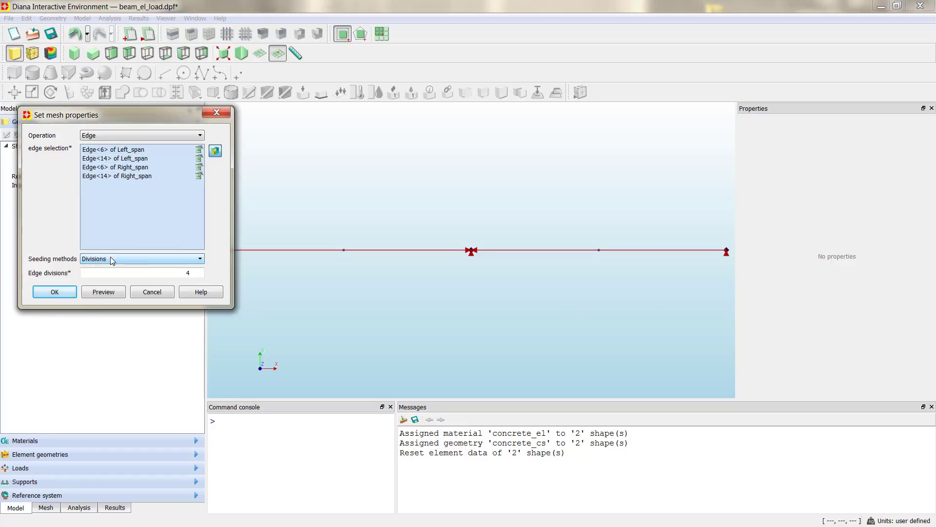
{"action": "left_click", "coordinate": [145, 262]}
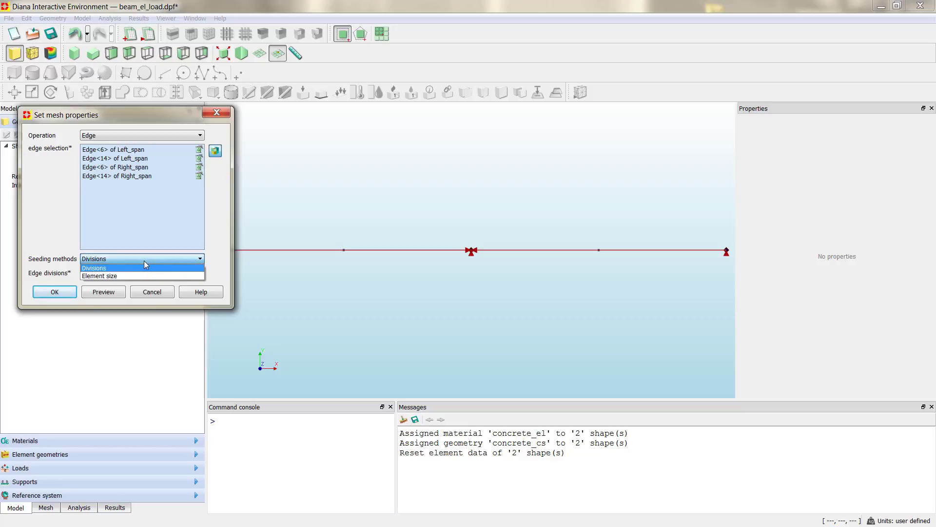
{"action": "left_click", "coordinate": [145, 264]}
{"action": "double_click", "coordinate": [174, 271]}
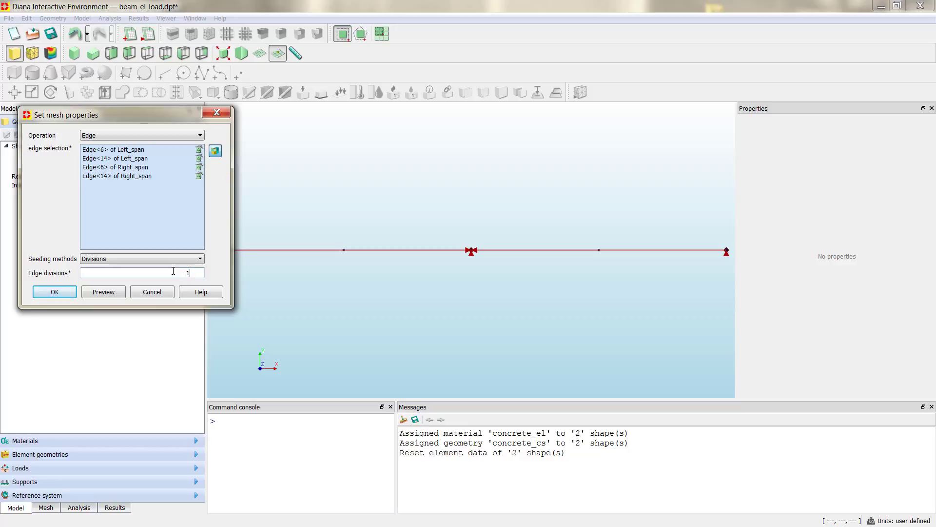
Preview the edge seeding with 16, 8 and 10 divisions
{"action": "type", "text": "6"}
{"action": "left_click", "coordinate": [113, 292]}
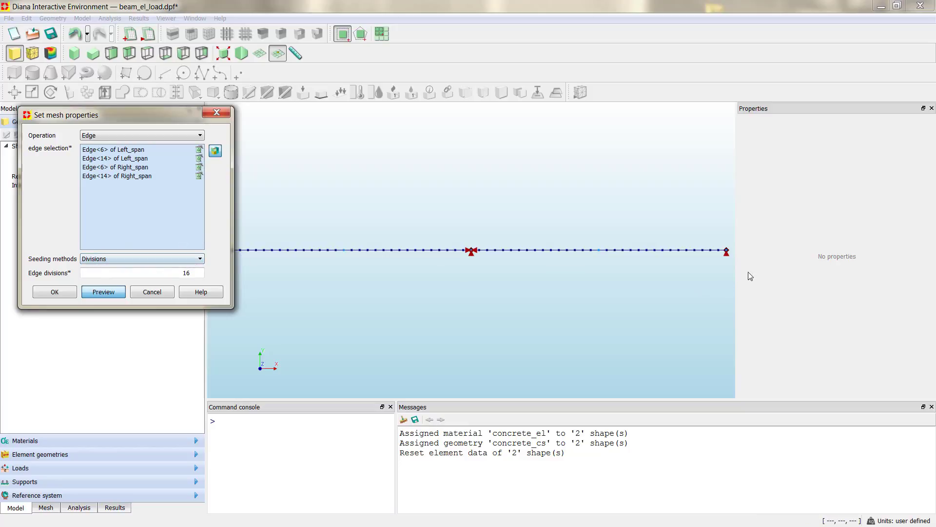
{"action": "left_click", "coordinate": [169, 270]}
{"action": "double_click", "coordinate": [169, 270]}
{"action": "type", "text": "8"}
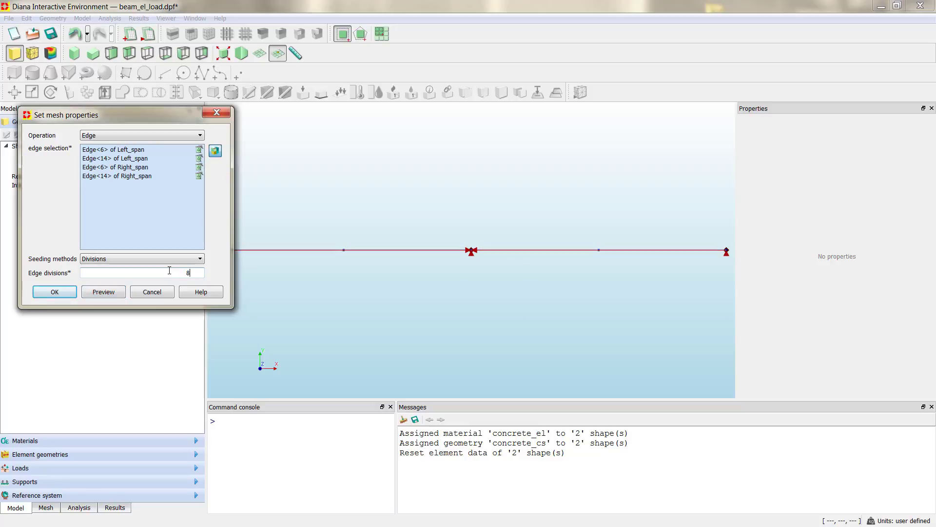
{"action": "left_click", "coordinate": [120, 292]}
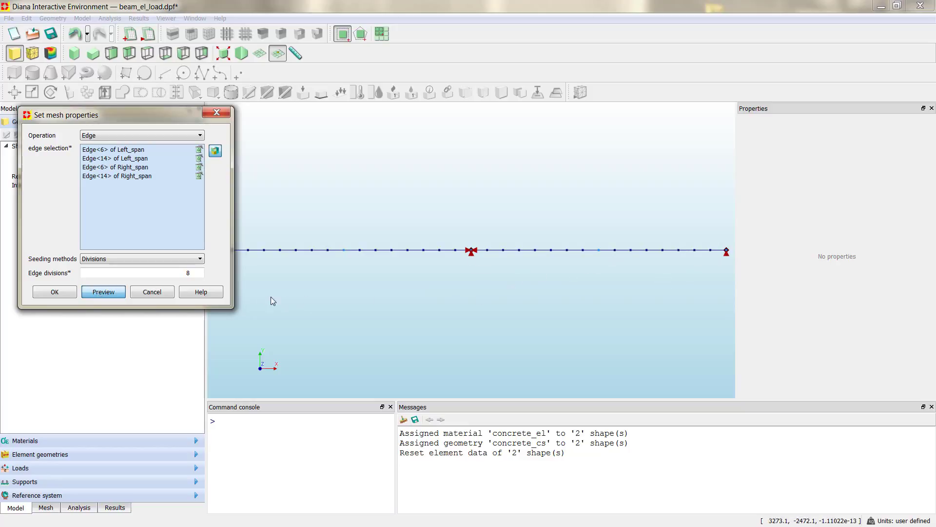
{"action": "double_click", "coordinate": [190, 273]}
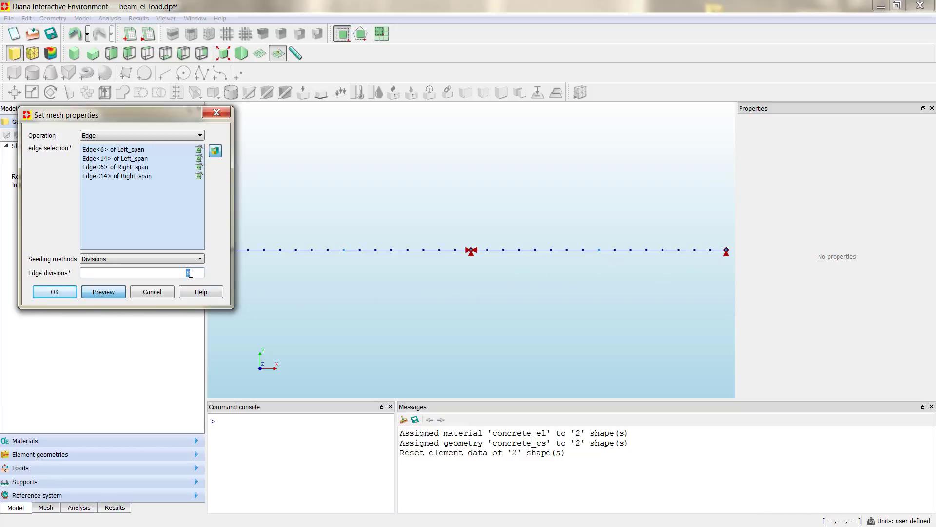
{"action": "type", "text": "10"}
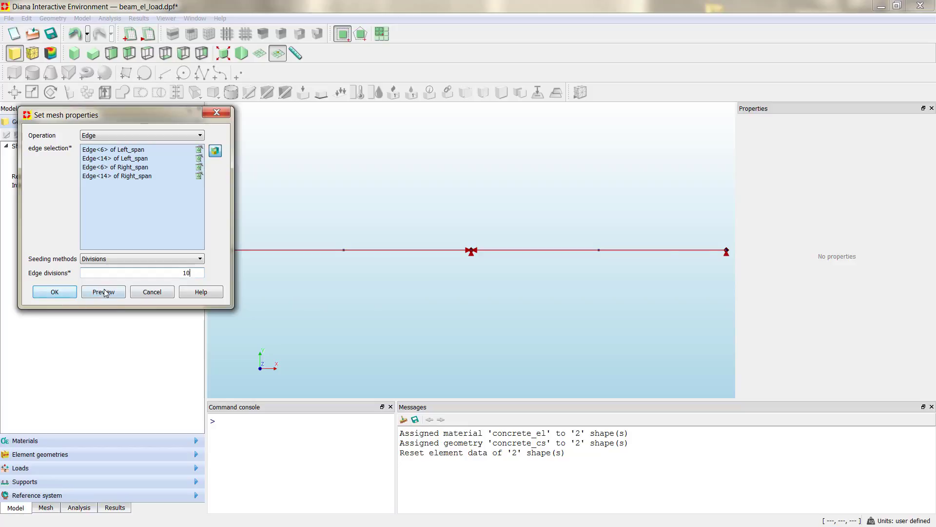
{"action": "left_click", "coordinate": [104, 291]}
Preview 25 divisions, then settle on 8 divisions per edge and apply
{"action": "double_click", "coordinate": [174, 273]}
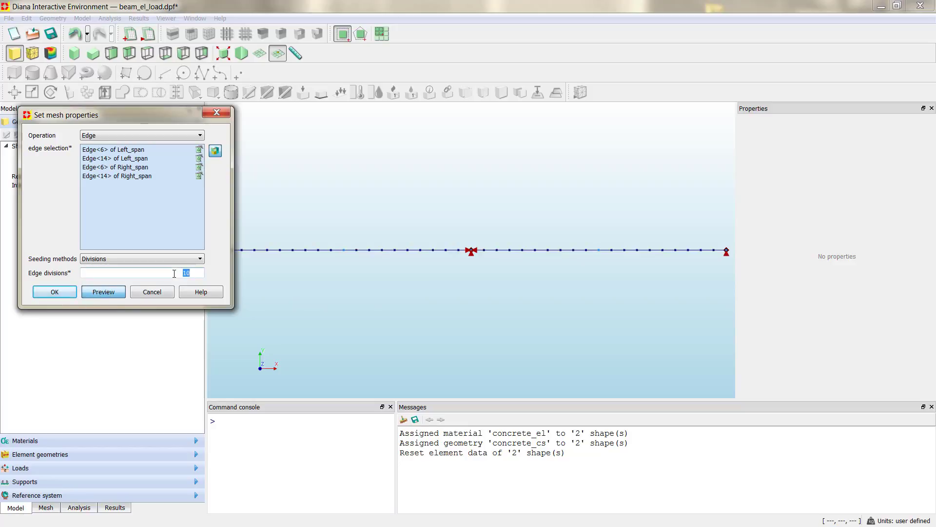
{"action": "type", "text": "25"}
{"action": "left_click", "coordinate": [102, 292]}
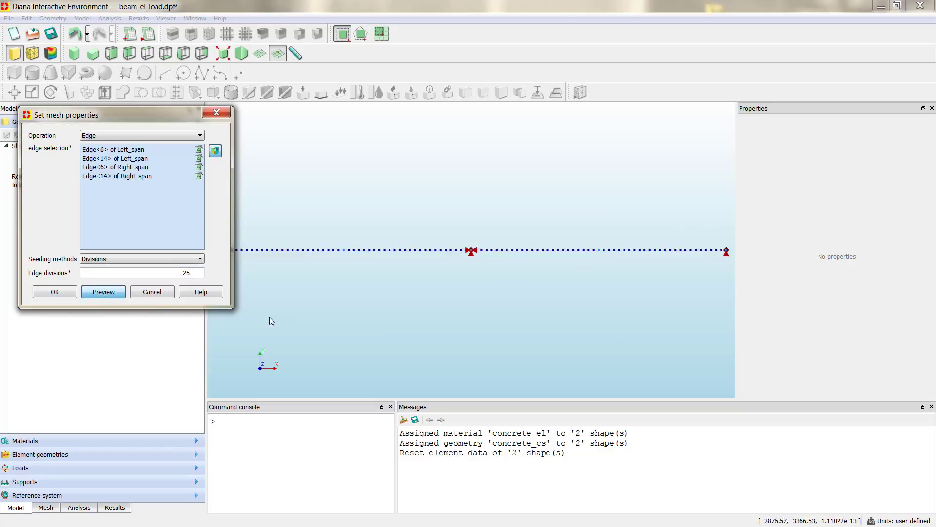
{"action": "double_click", "coordinate": [185, 272]}
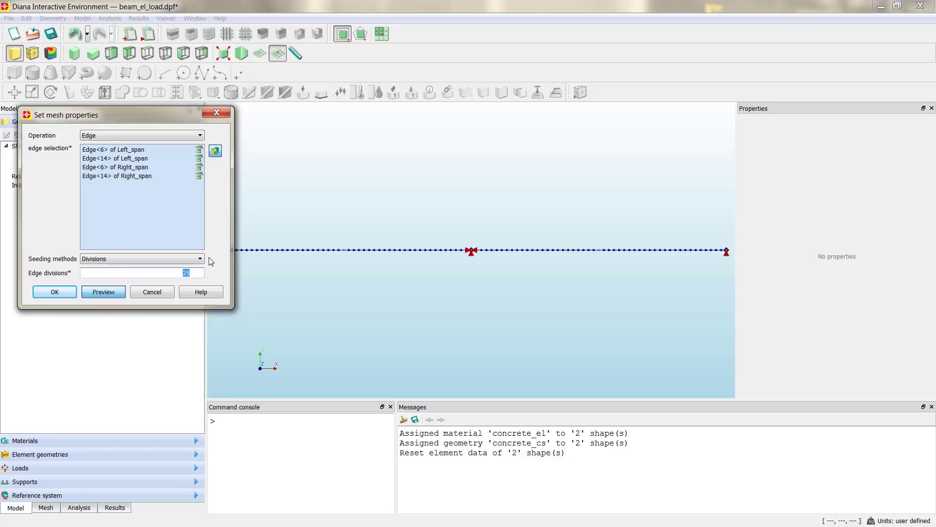
{"action": "type", "text": "8"}
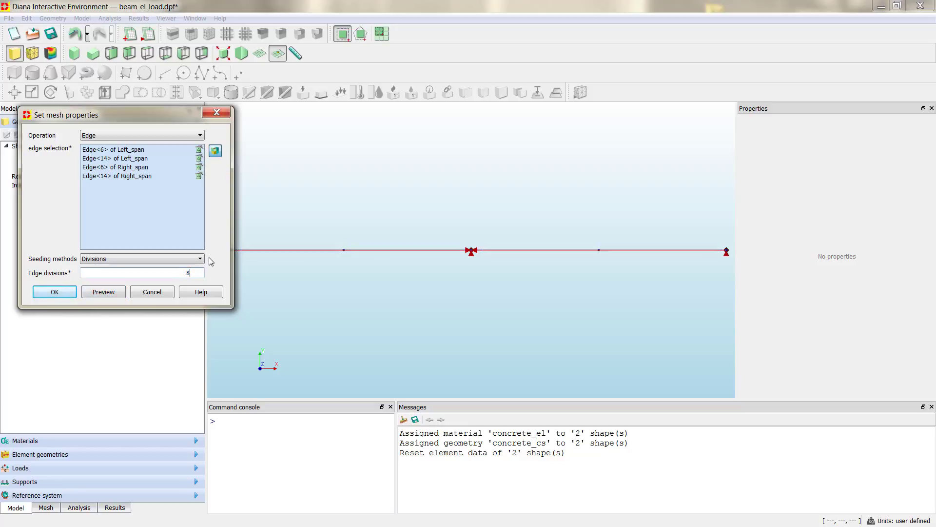
{"action": "left_click", "coordinate": [117, 294]}
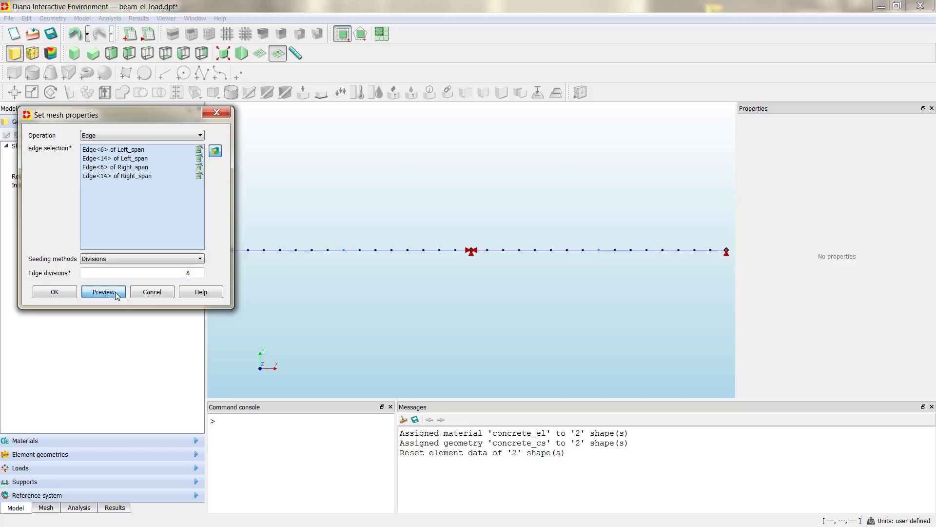
{"action": "left_click", "coordinate": [63, 292]}
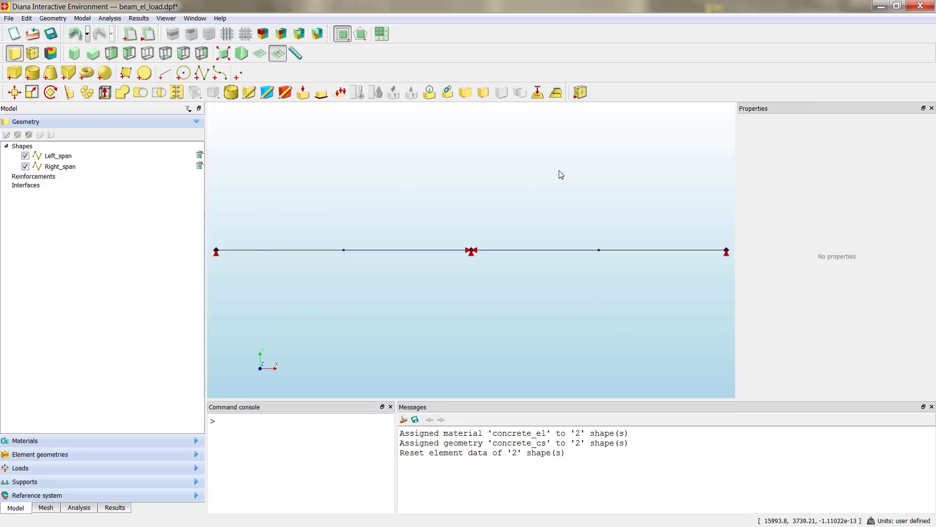
Generate the mesh for both beam spans and save the project
{"action": "left_click", "coordinate": [580, 95]}
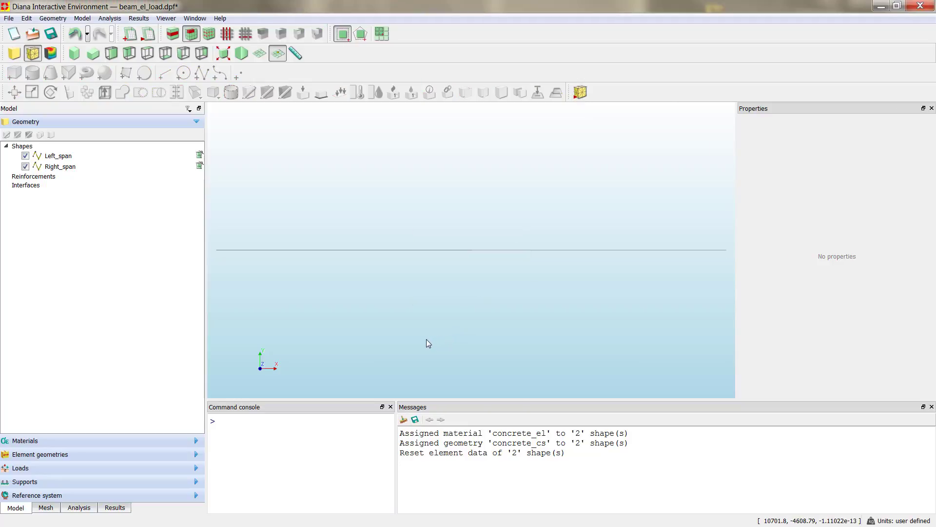
{"action": "left_click", "coordinate": [51, 34]}
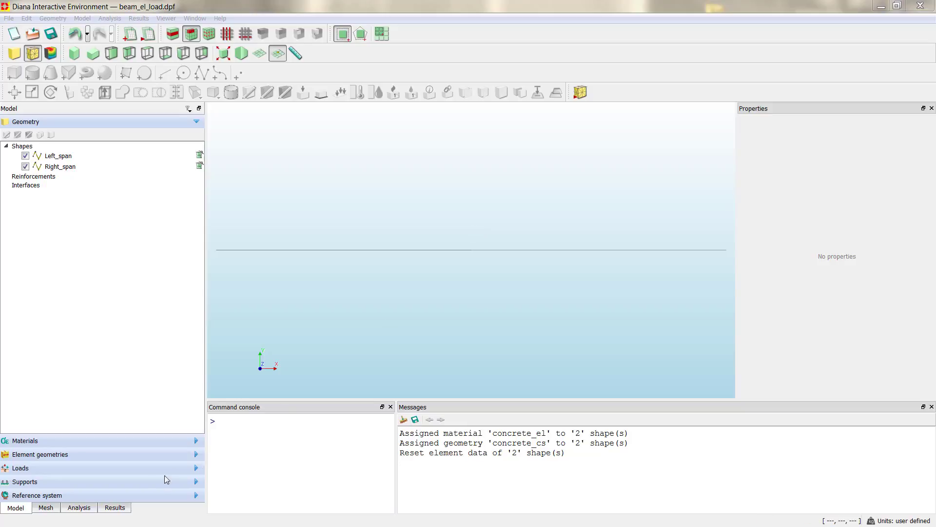
Inspect Analysis2's structural linear static commands, then remove Analysis2 from the project
{"action": "left_click", "coordinate": [78, 509]}
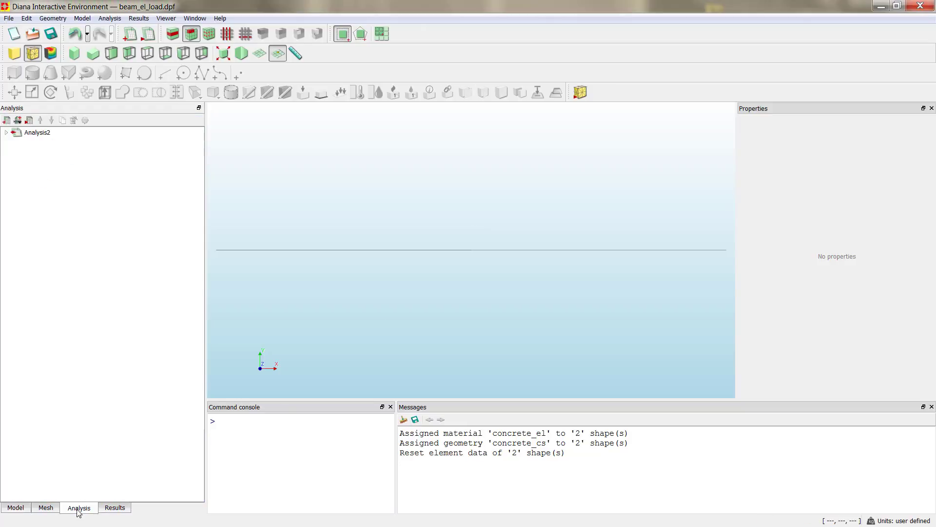
{"action": "left_click", "coordinate": [6, 133]}
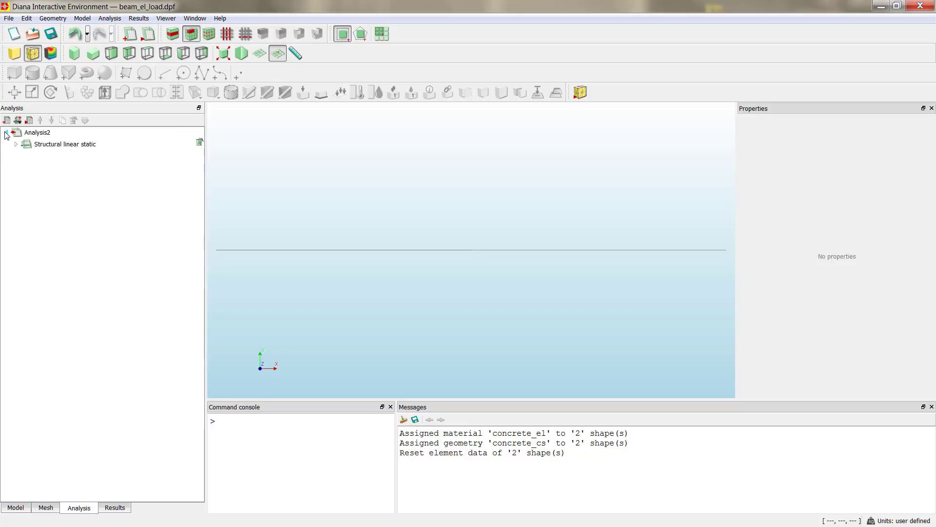
{"action": "left_click", "coordinate": [16, 144]}
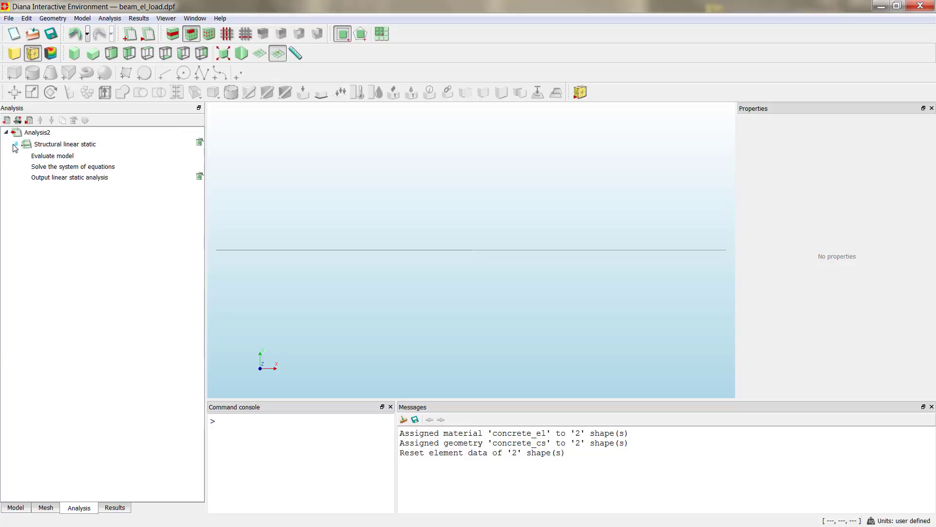
{"action": "right_click", "coordinate": [49, 136]}
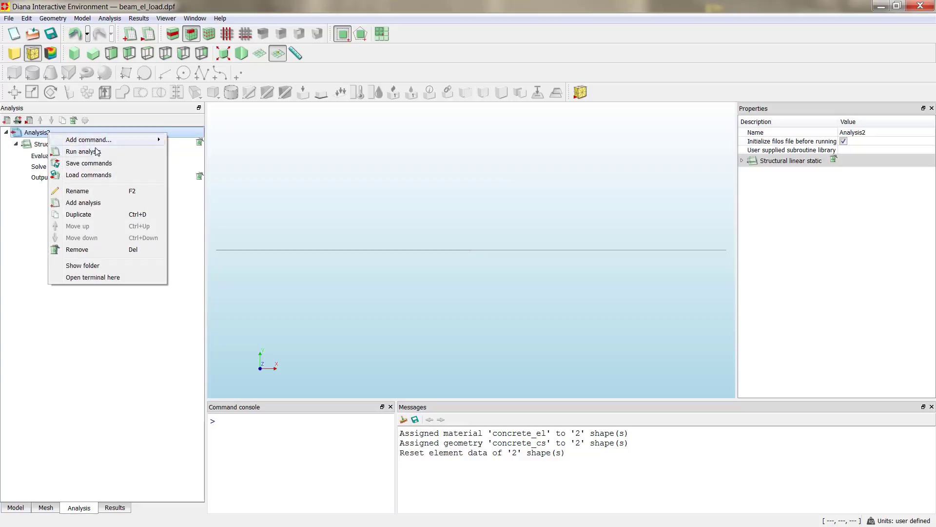
{"action": "left_click", "coordinate": [71, 247]}
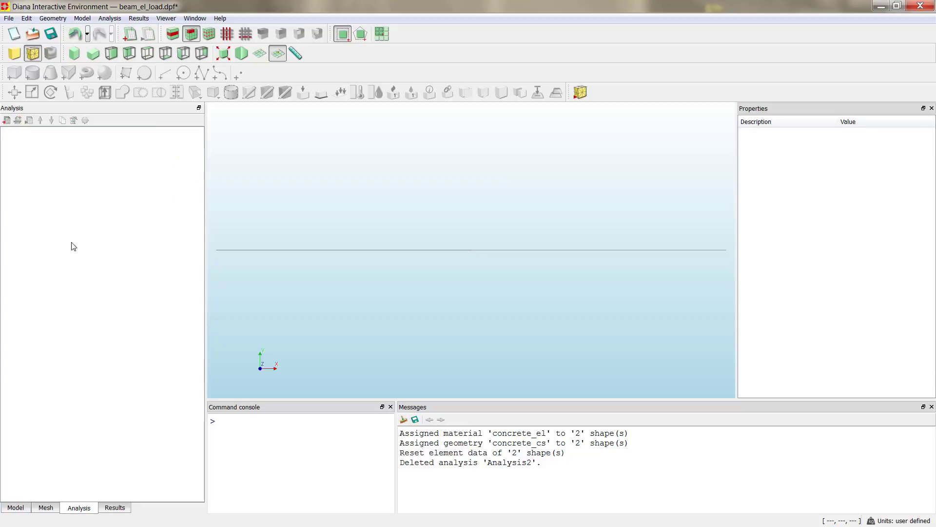
{"action": "left_click", "coordinate": [7, 120]}
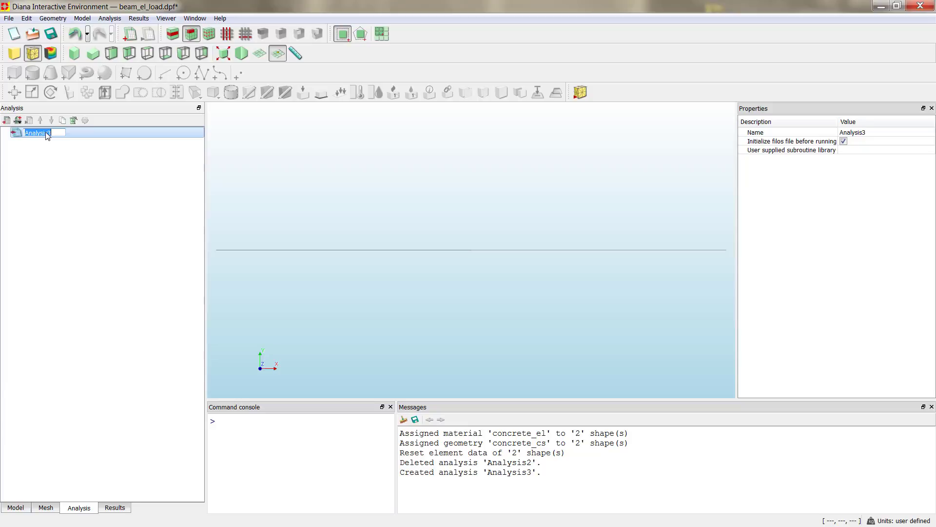
{"action": "type", "text": "Linear_ plastic"}
{"action": "key", "text": "BackSpace"}
{"action": "type", "text": "elastic"}
{"action": "key", "text": "Return"}
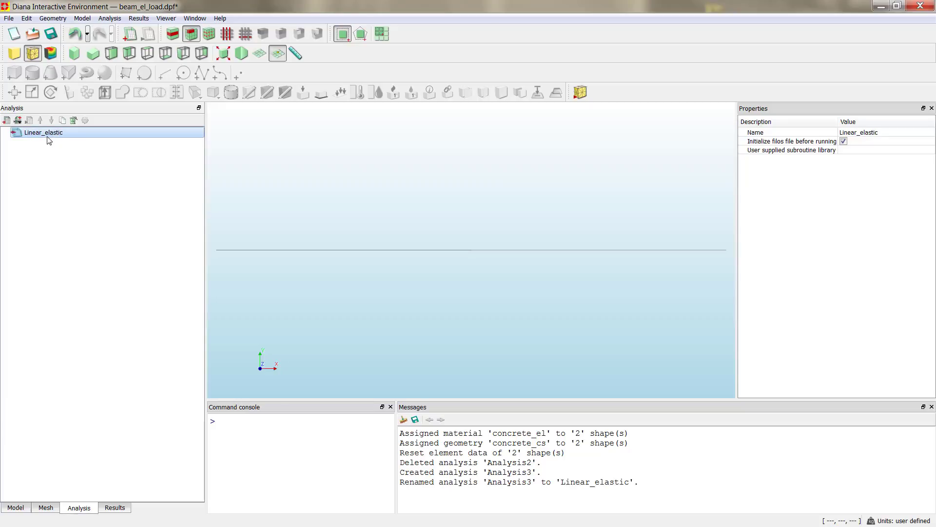
{"action": "left_click", "coordinate": [18, 132]}
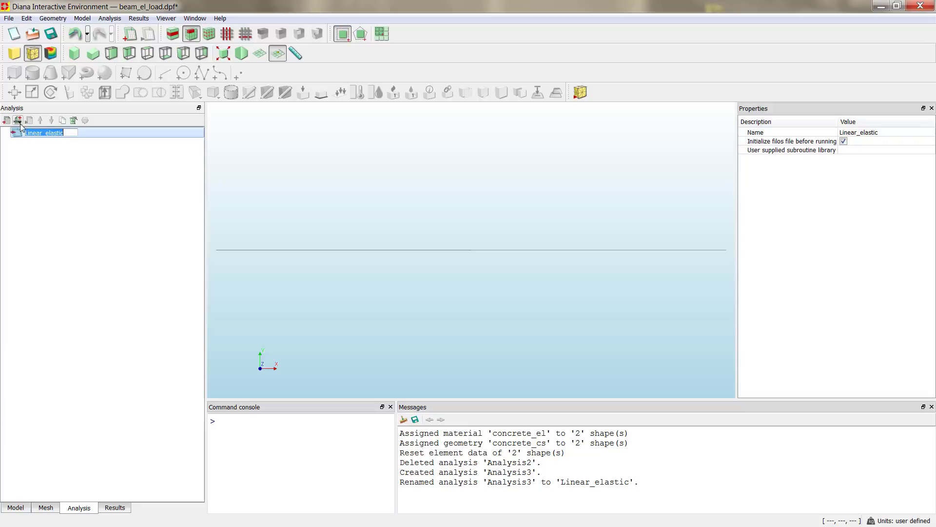
{"action": "left_click", "coordinate": [19, 122]}
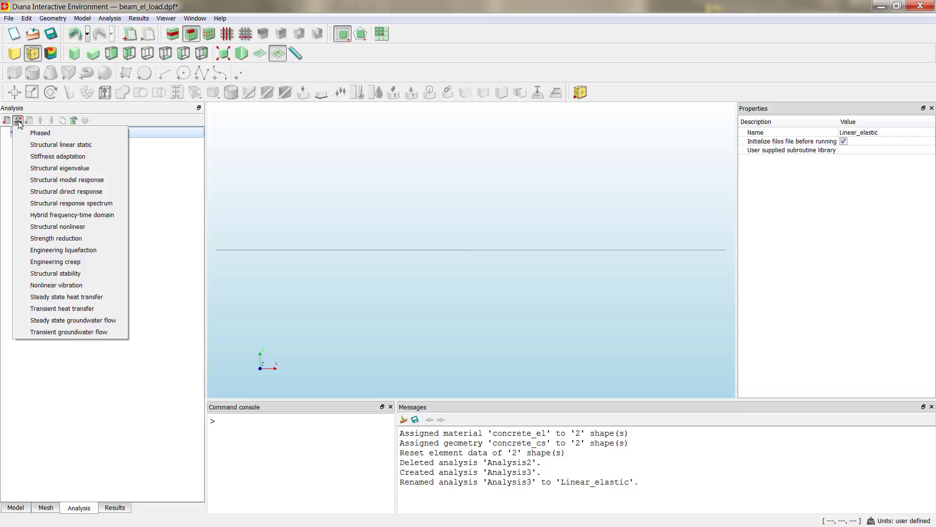
{"action": "left_click", "coordinate": [81, 145]}
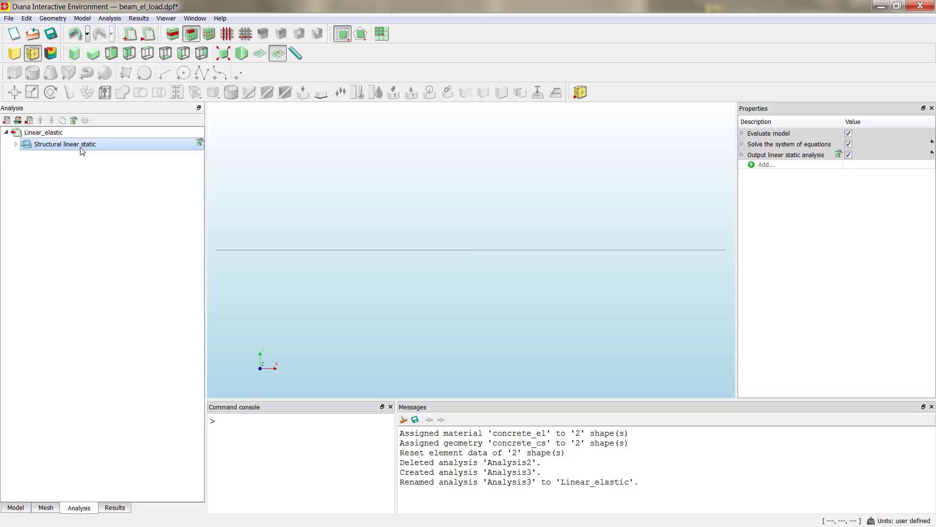
{"action": "left_click", "coordinate": [16, 144]}
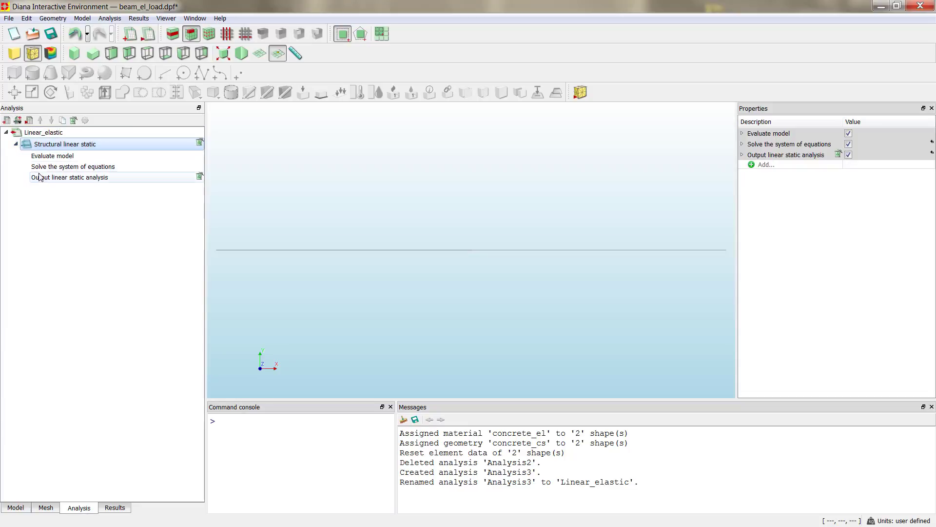
{"action": "left_click", "coordinate": [40, 157]}
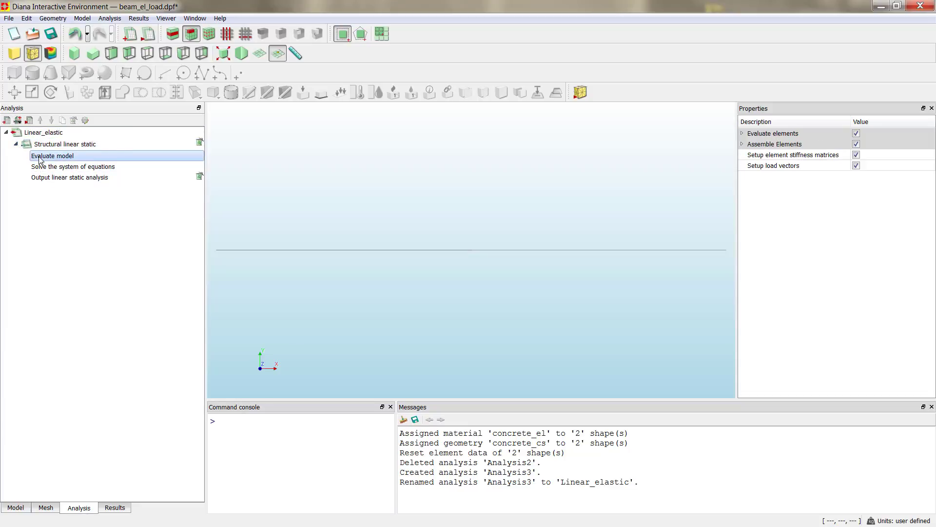
{"action": "left_click", "coordinate": [54, 167]}
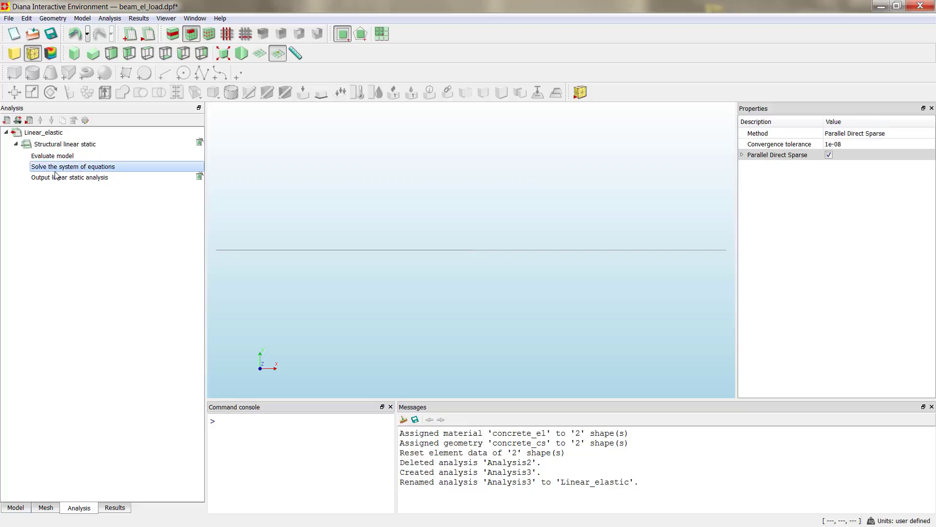
{"action": "left_click", "coordinate": [57, 180]}
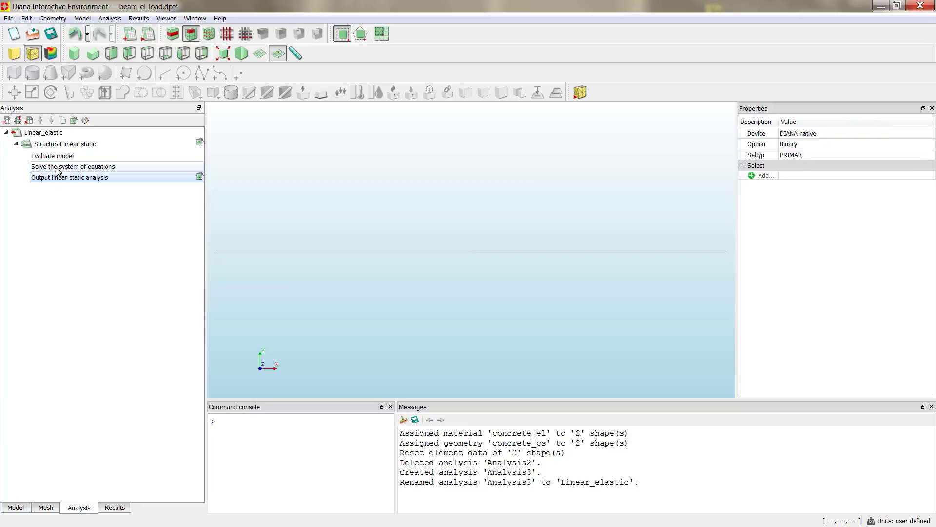
{"action": "left_click", "coordinate": [58, 167]}
{"action": "left_click", "coordinate": [56, 157]}
{"action": "left_click", "coordinate": [56, 167]}
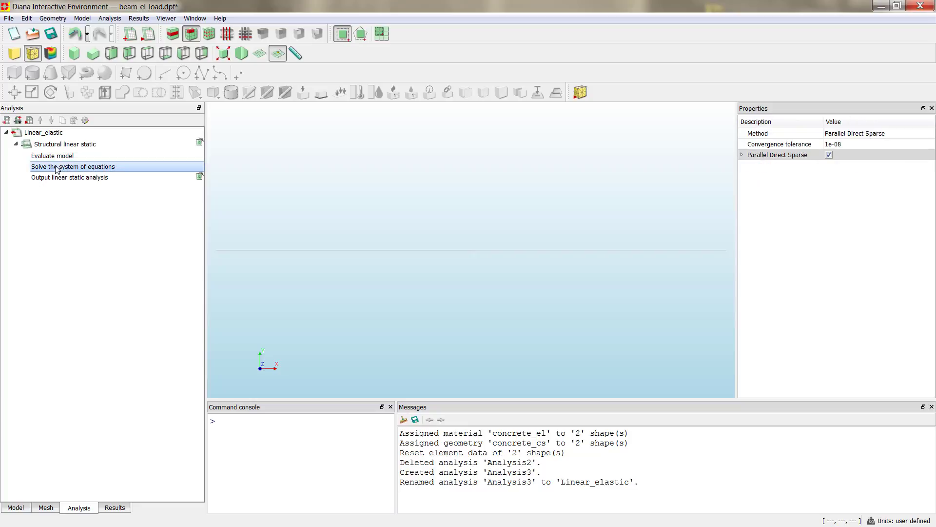
{"action": "left_click", "coordinate": [58, 177]}
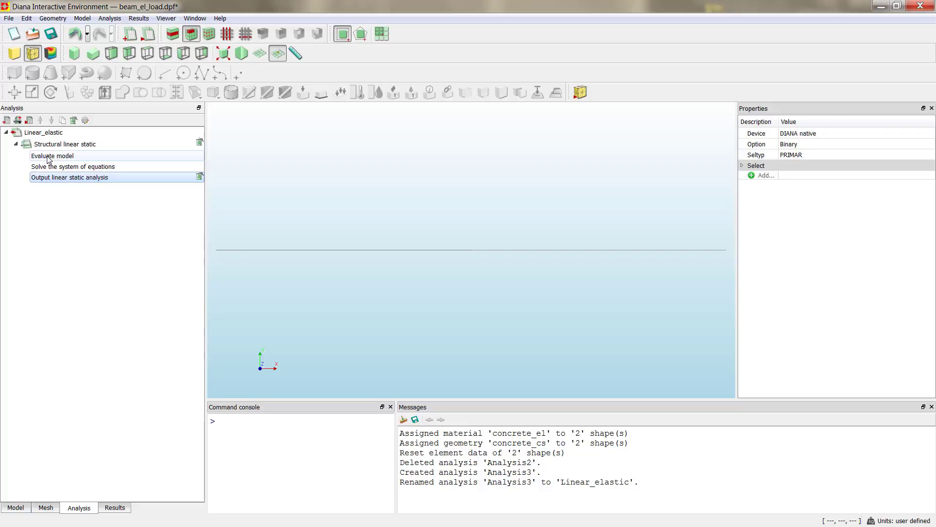
{"action": "left_click", "coordinate": [45, 157]}
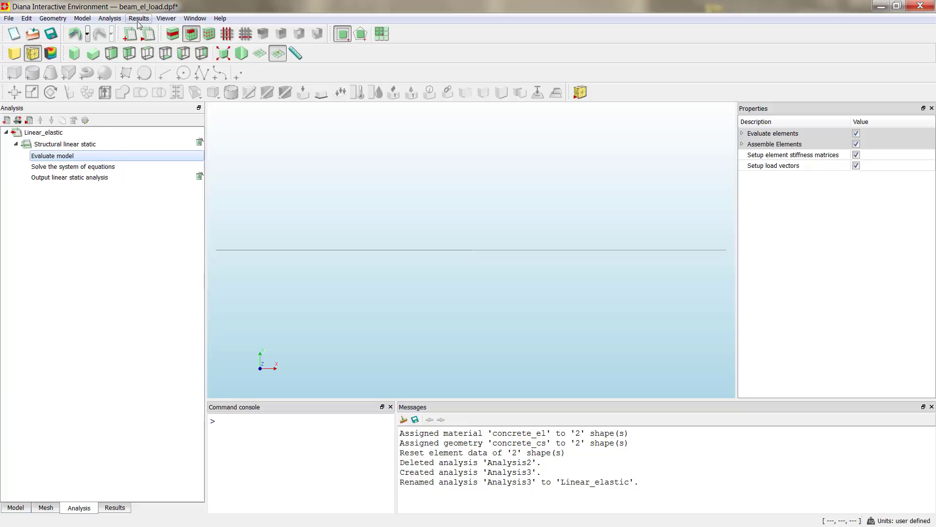
Start the structural linear static analysis and let the solver run to completion
{"action": "left_click", "coordinate": [148, 37]}
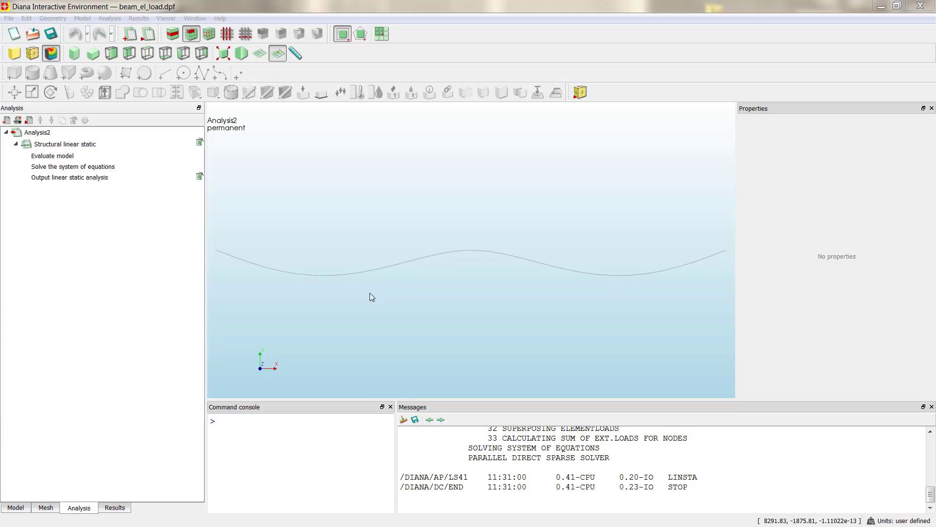
In the Results view, show the normalized deformation and display the left_v_u case
{"action": "left_click", "coordinate": [117, 508]}
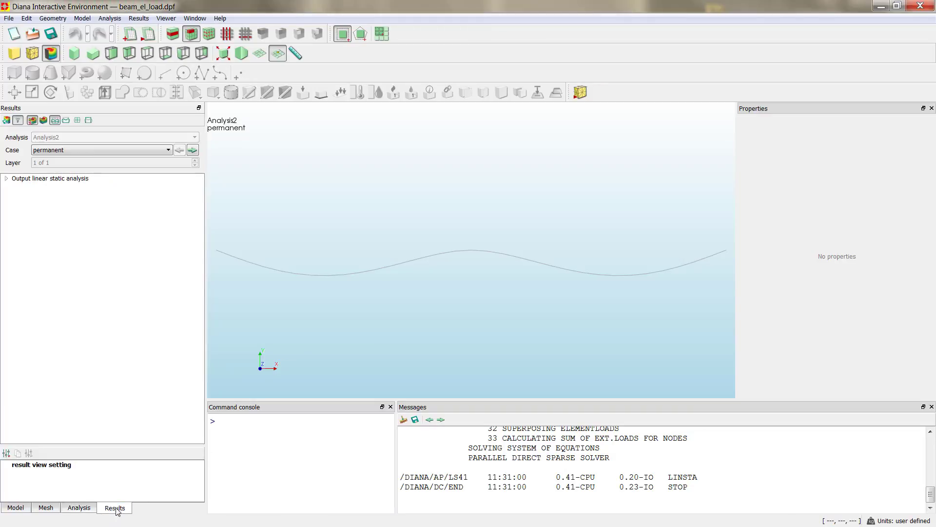
{"action": "left_click", "coordinate": [32, 122]}
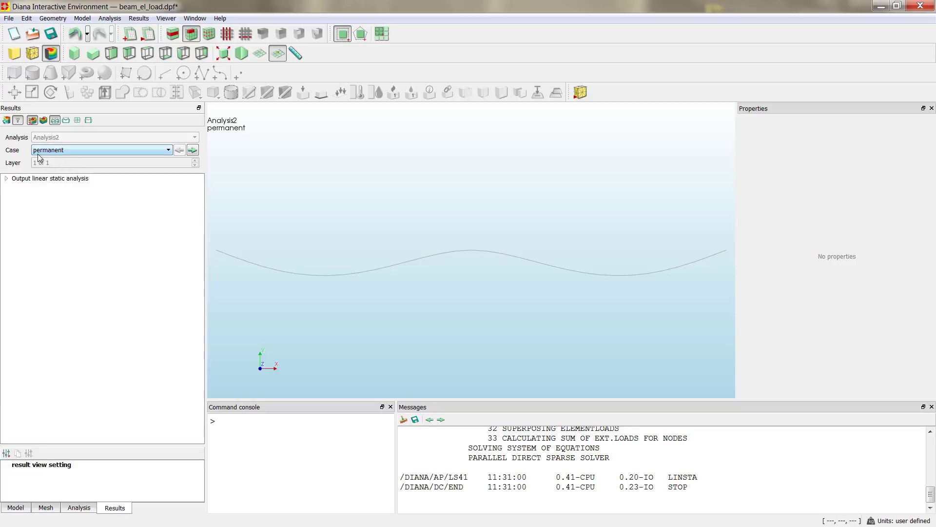
{"action": "left_click", "coordinate": [55, 151]}
{"action": "left_click", "coordinate": [56, 152]}
{"action": "left_click", "coordinate": [56, 151]}
{"action": "left_click", "coordinate": [91, 150]}
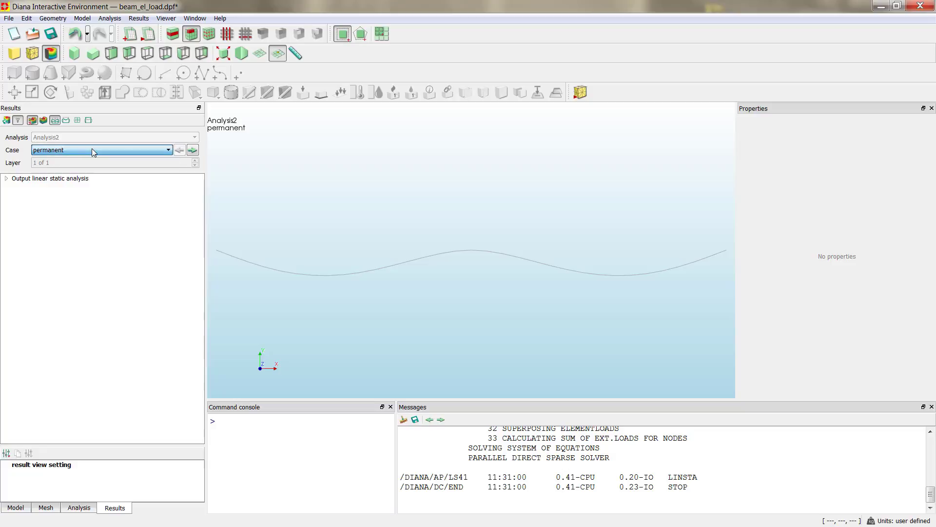
{"action": "left_click", "coordinate": [168, 150]}
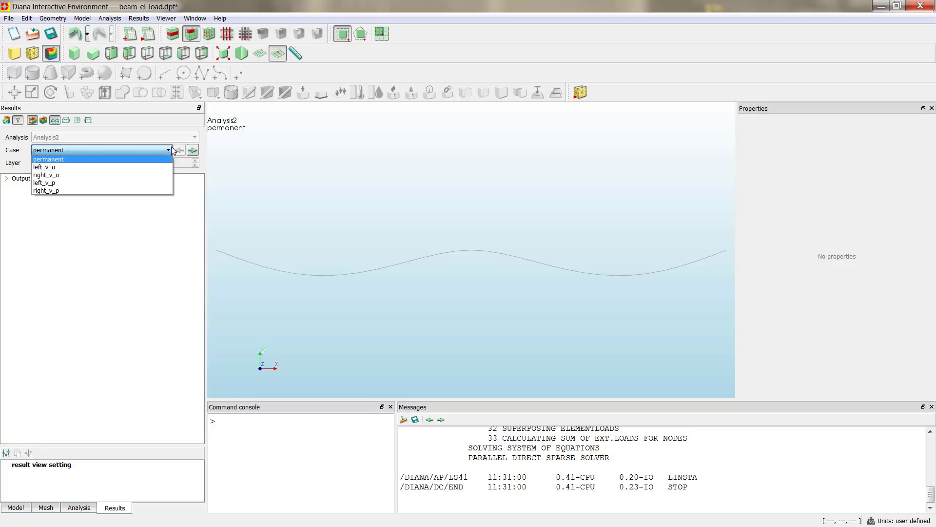
{"action": "left_click", "coordinate": [130, 168]}
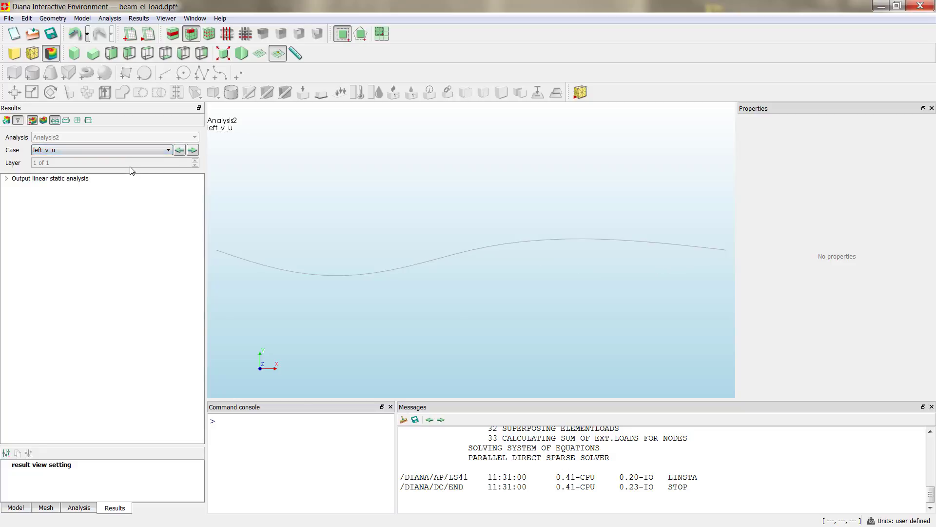
Display the right_v_u, left_v_p and right_v_p cases in turn, then return to permanent
{"action": "left_click", "coordinate": [142, 149]}
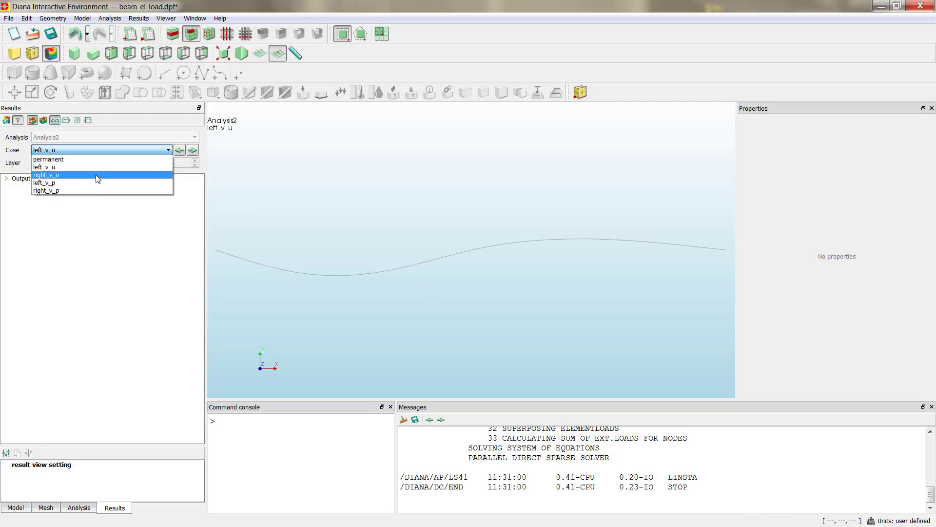
{"action": "left_click", "coordinate": [96, 176]}
{"action": "left_click", "coordinate": [113, 151]}
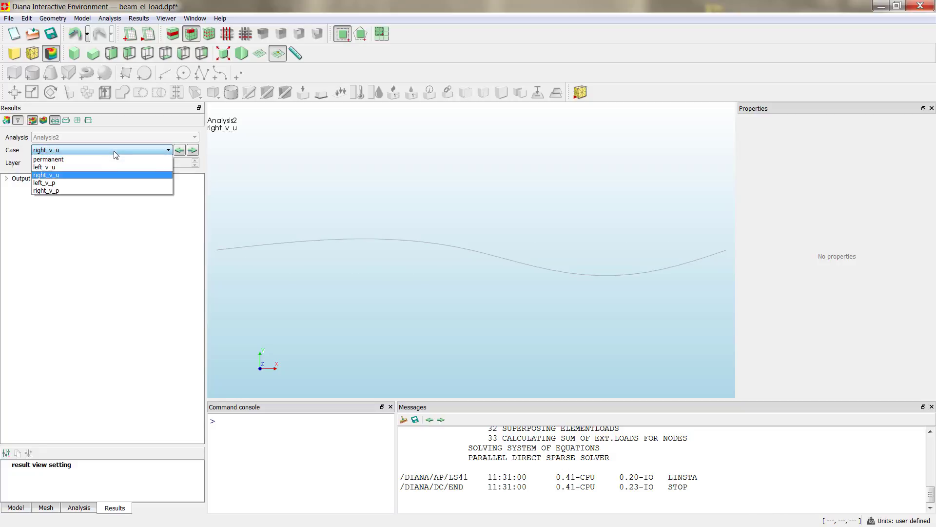
{"action": "left_click", "coordinate": [103, 185]}
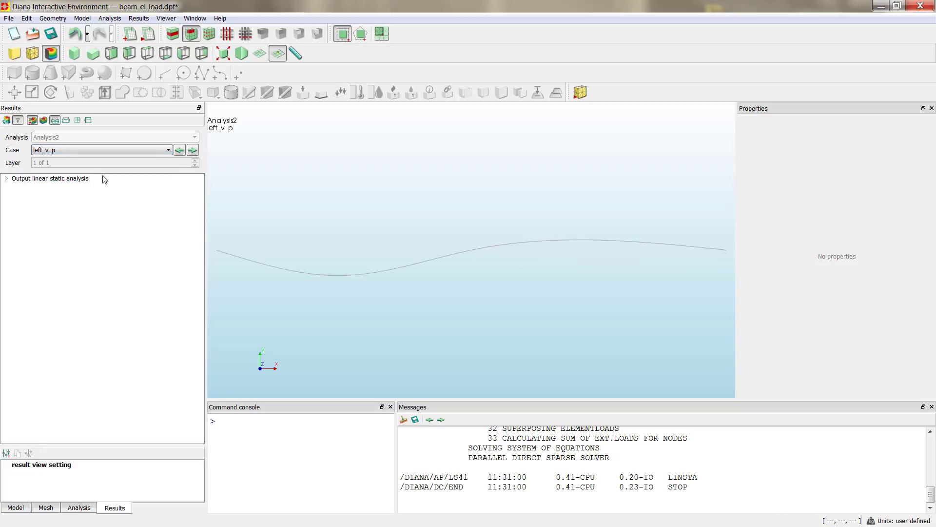
{"action": "left_click", "coordinate": [101, 149]}
{"action": "left_click", "coordinate": [86, 190]}
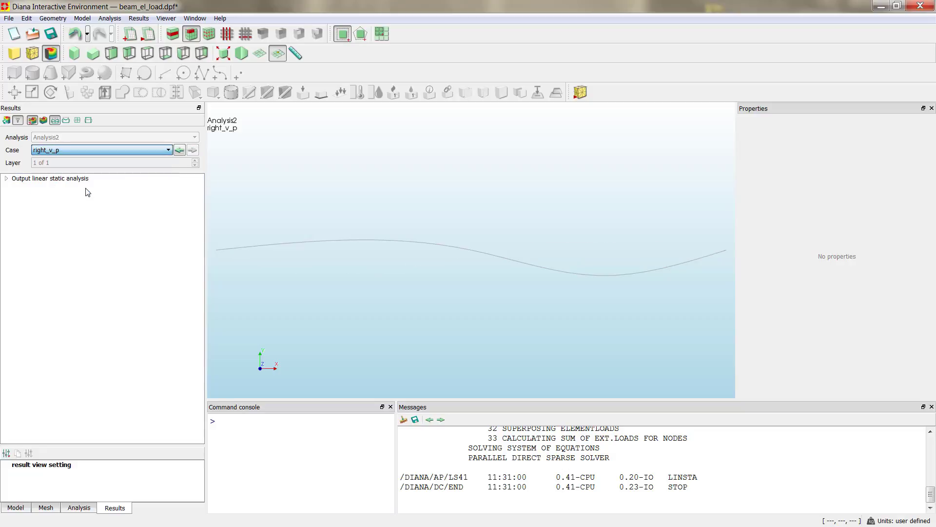
{"action": "left_click", "coordinate": [89, 150]}
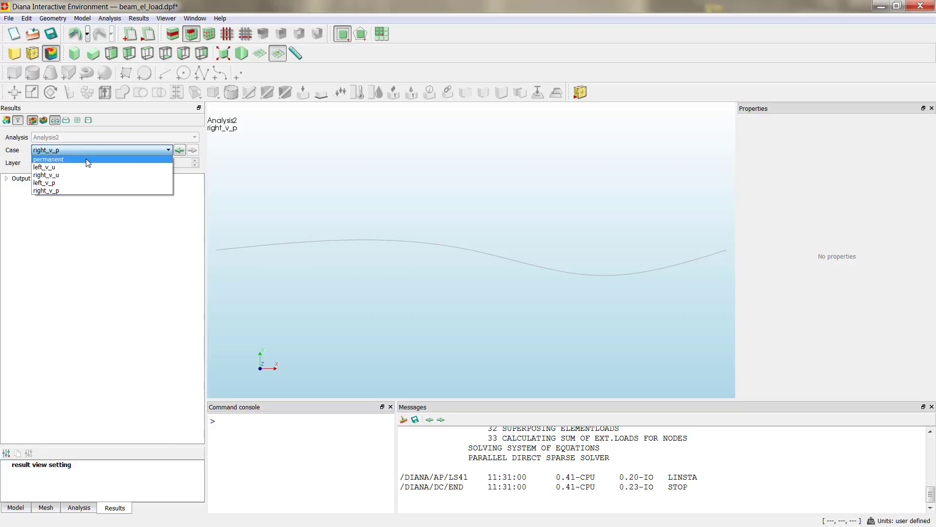
{"action": "left_click", "coordinate": [86, 158]}
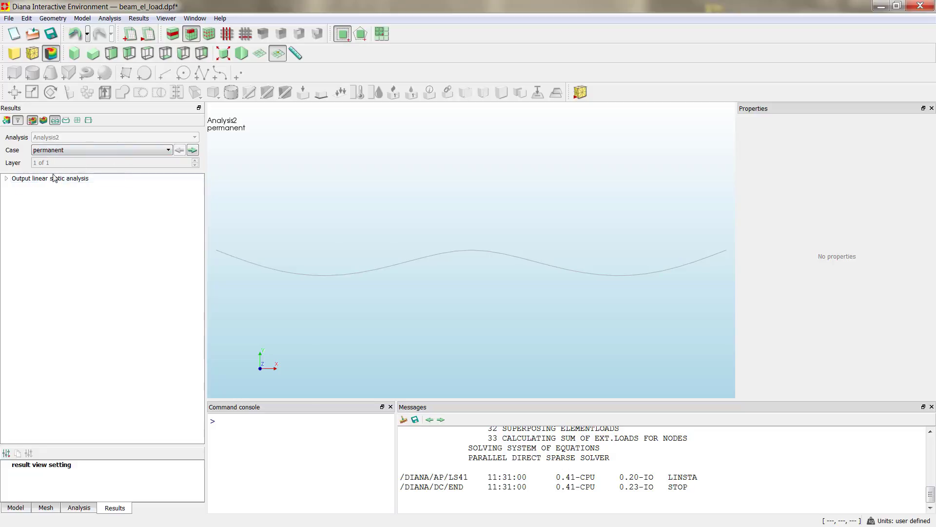
Expand Output linear static analysis, Nodal results and Total Displacements in the results tree
{"action": "left_click", "coordinate": [7, 178]}
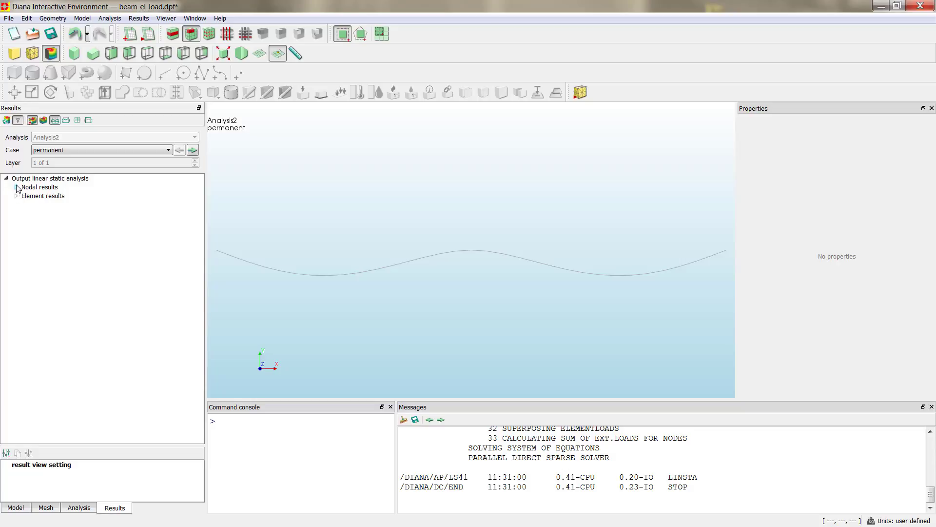
{"action": "left_click", "coordinate": [16, 187]}
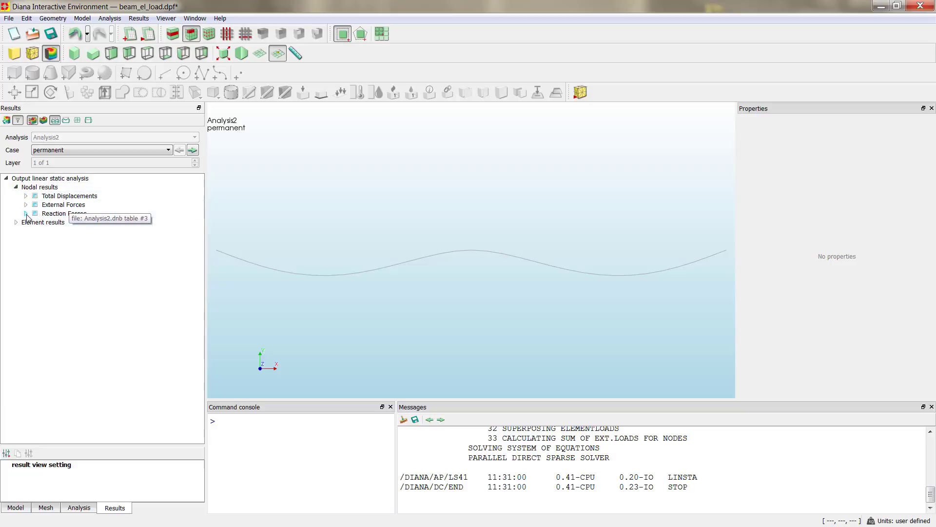
{"action": "left_click", "coordinate": [26, 195]}
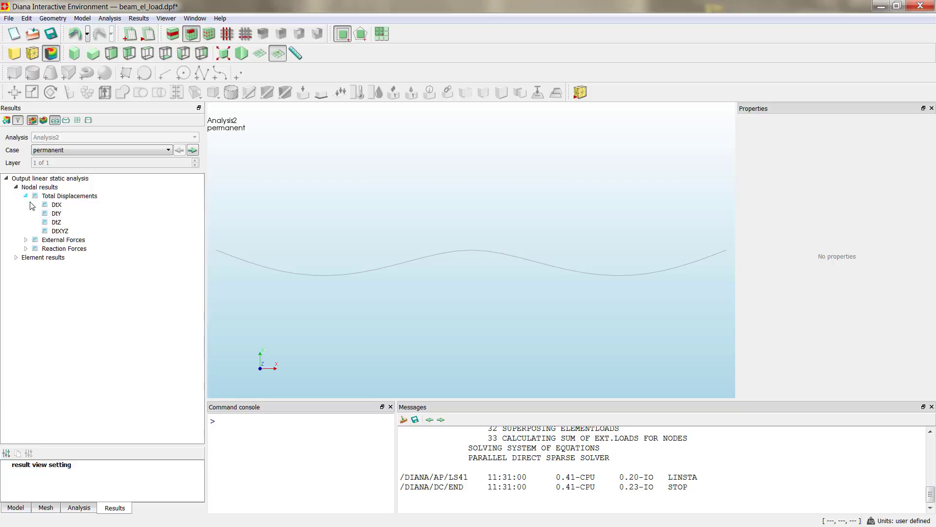
Plot DtY displacement and step through left_v_u to right_v_p, then back to permanent
{"action": "left_click", "coordinate": [62, 215]}
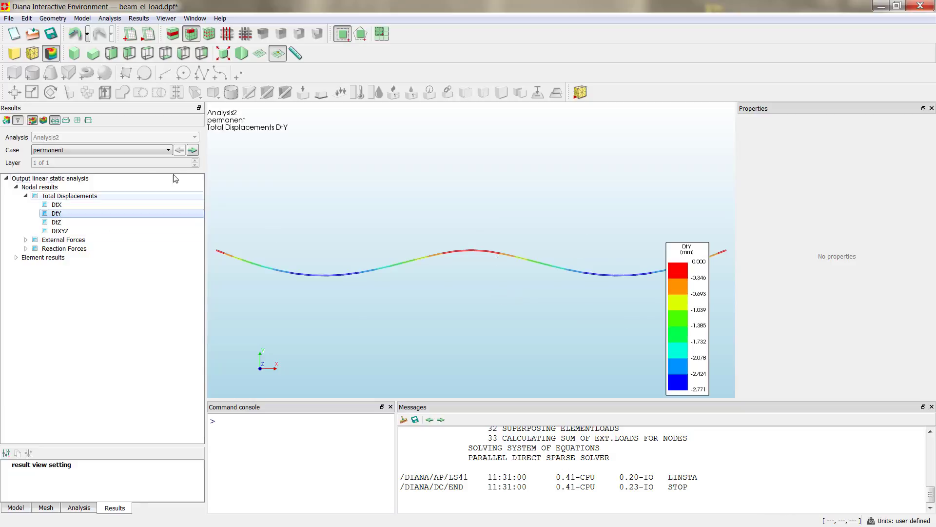
{"action": "left_click", "coordinate": [193, 151]}
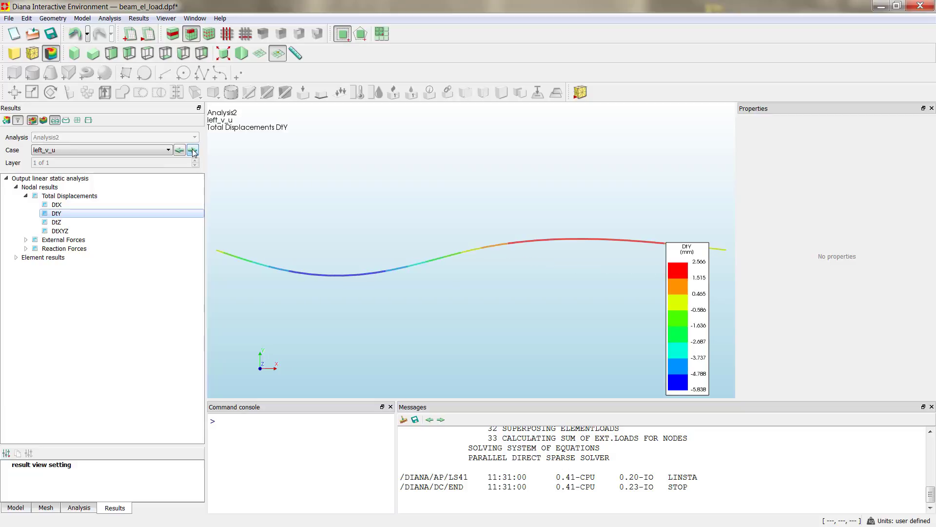
{"action": "left_click", "coordinate": [193, 151]}
{"action": "left_click", "coordinate": [193, 150]}
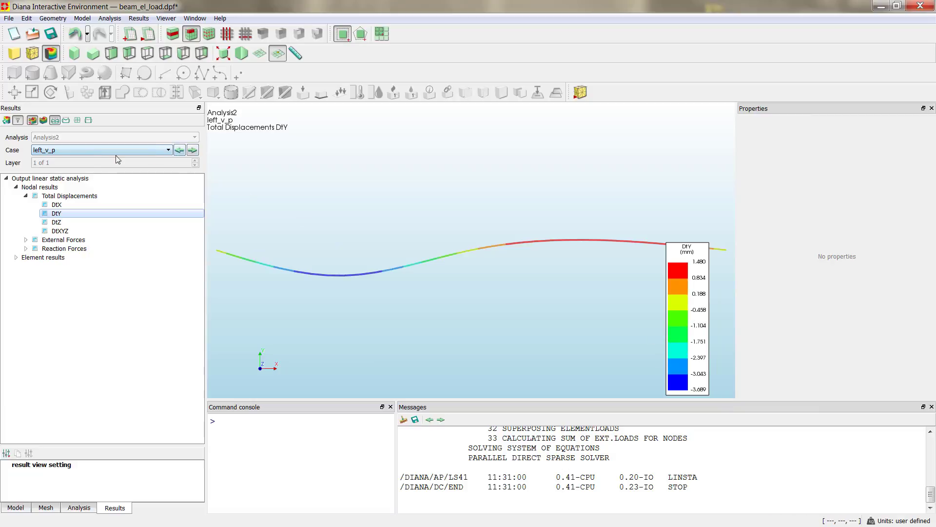
{"action": "left_click", "coordinate": [193, 151]}
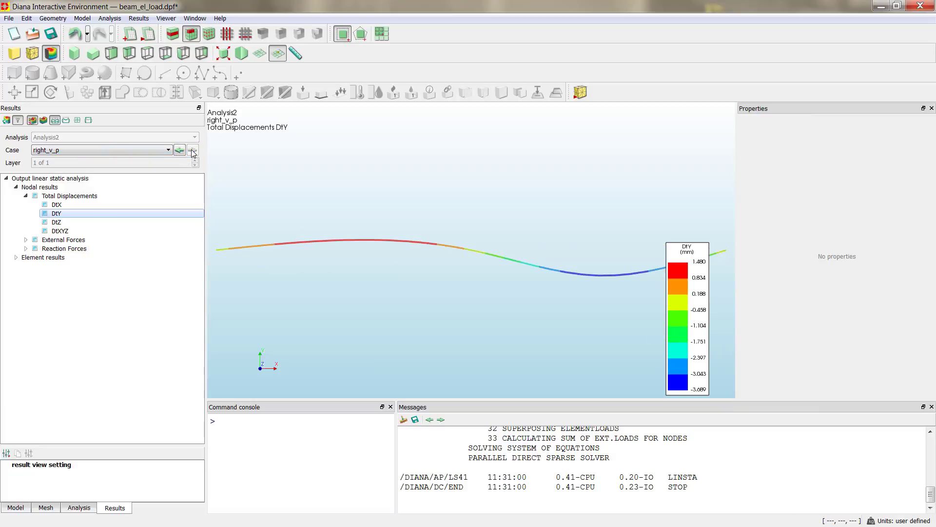
{"action": "left_click", "coordinate": [179, 150]}
{"action": "left_click", "coordinate": [179, 151]}
{"action": "left_click", "coordinate": [180, 151]}
{"action": "left_click", "coordinate": [180, 150]}
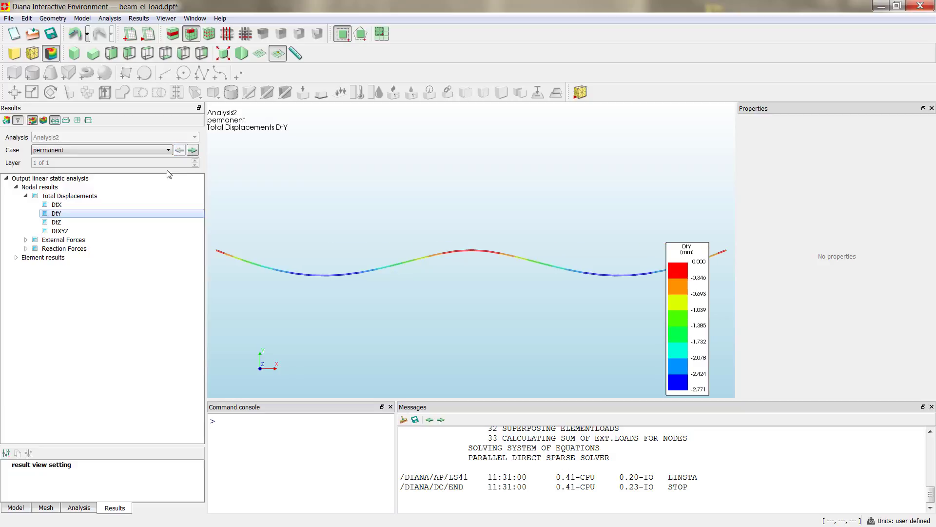
Compare DtX across load cases, then show DtZ for the permanent case (uniform 0.000 mm)
{"action": "left_click", "coordinate": [57, 205]}
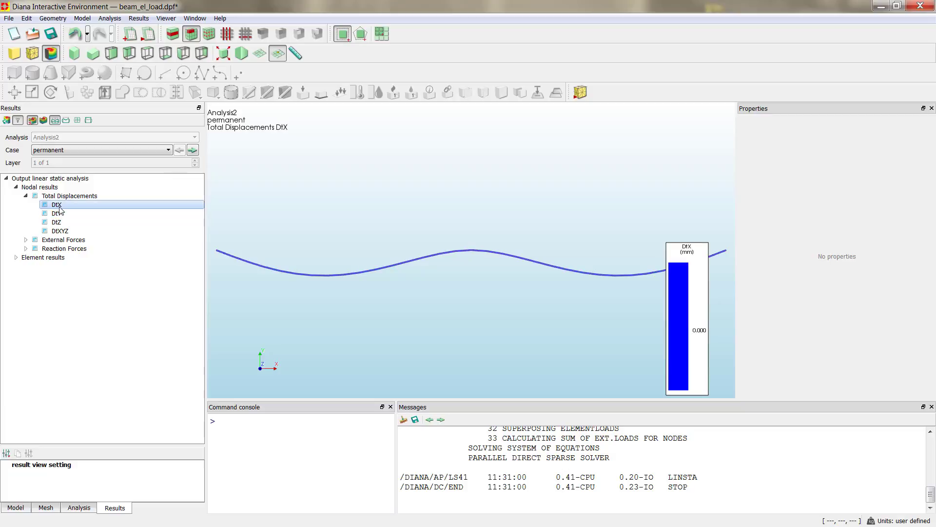
{"action": "left_click", "coordinate": [193, 150]}
{"action": "left_click", "coordinate": [193, 151]}
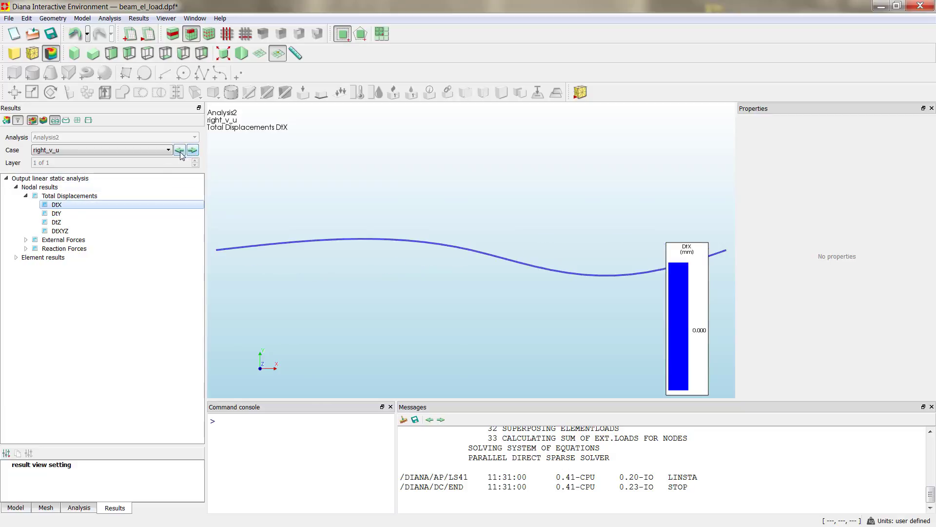
{"action": "left_click", "coordinate": [180, 151]}
{"action": "left_click", "coordinate": [180, 151]}
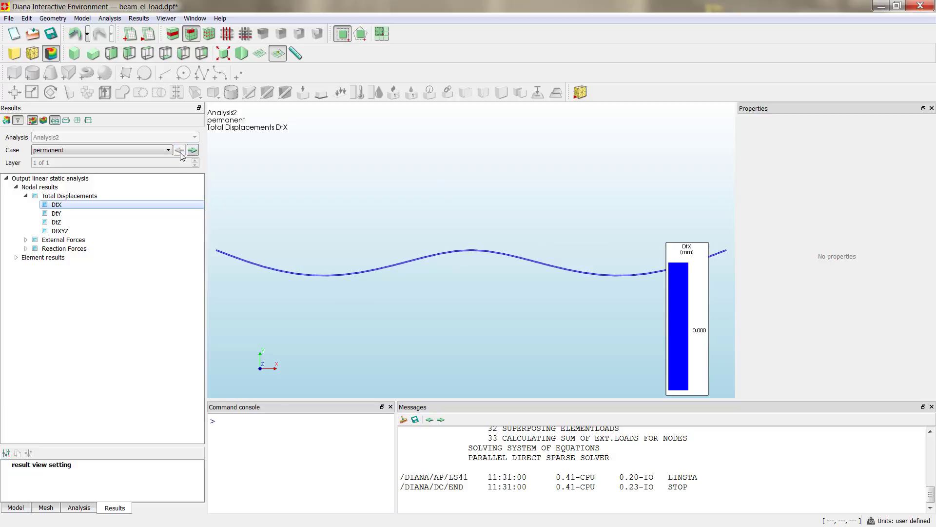
{"action": "left_click", "coordinate": [57, 214]}
{"action": "left_click", "coordinate": [57, 222]}
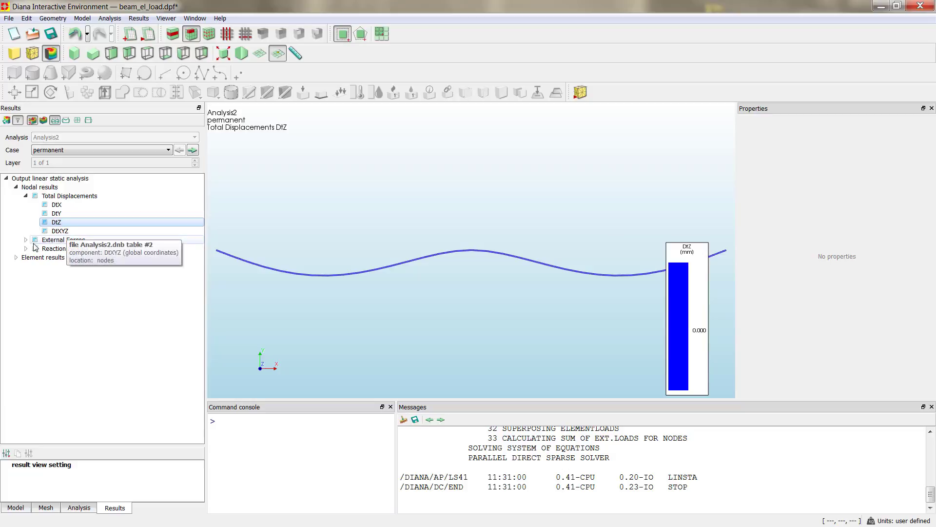
Expand Reaction Forces and view FBX, FBZ, then FBY on the beam
{"action": "left_click", "coordinate": [54, 249]}
{"action": "left_click", "coordinate": [25, 249]}
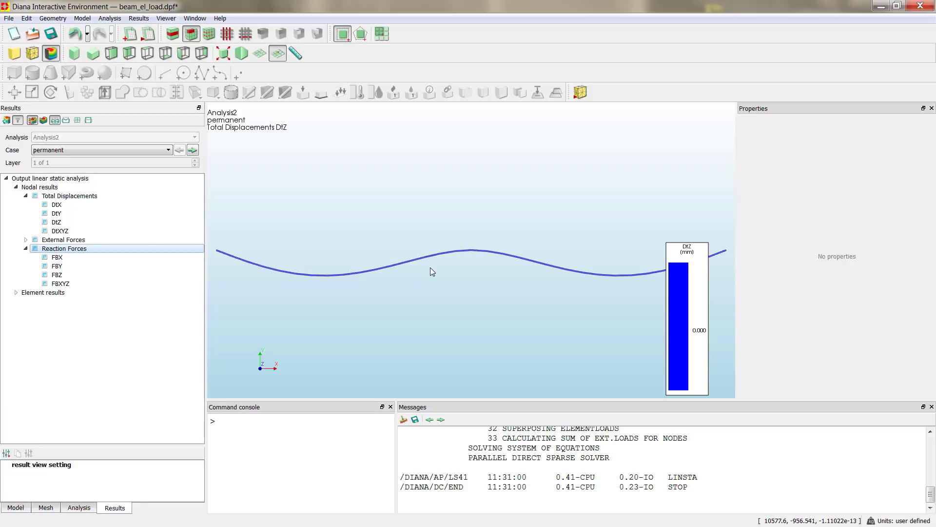
{"action": "left_click", "coordinate": [57, 258]}
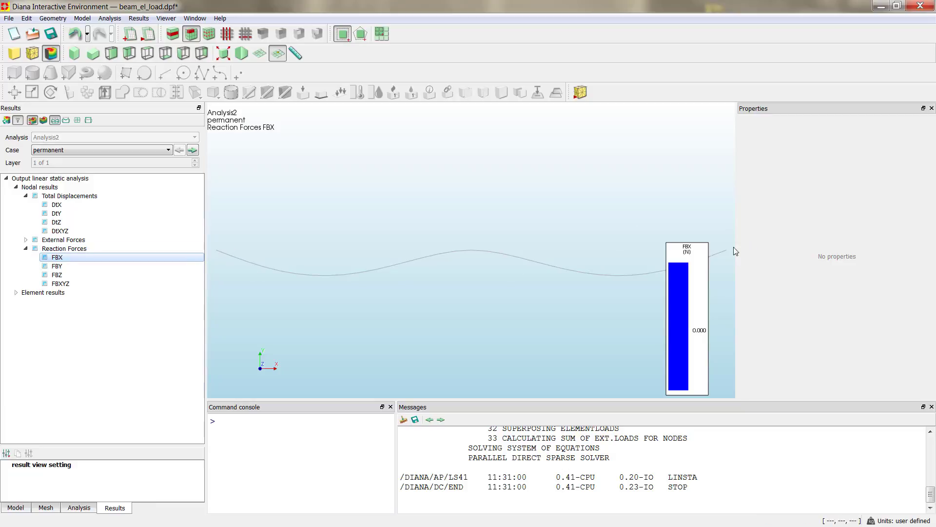
{"action": "left_click", "coordinate": [70, 275]}
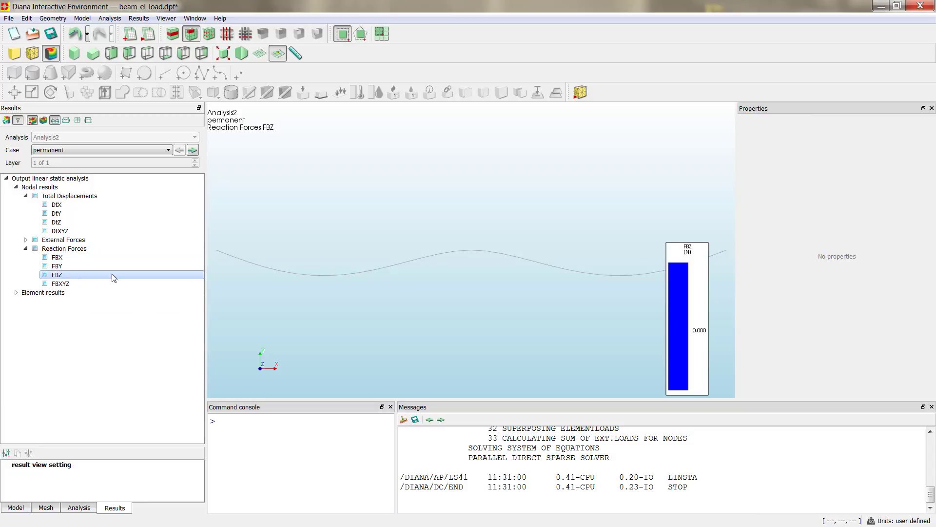
{"action": "left_click", "coordinate": [68, 269]}
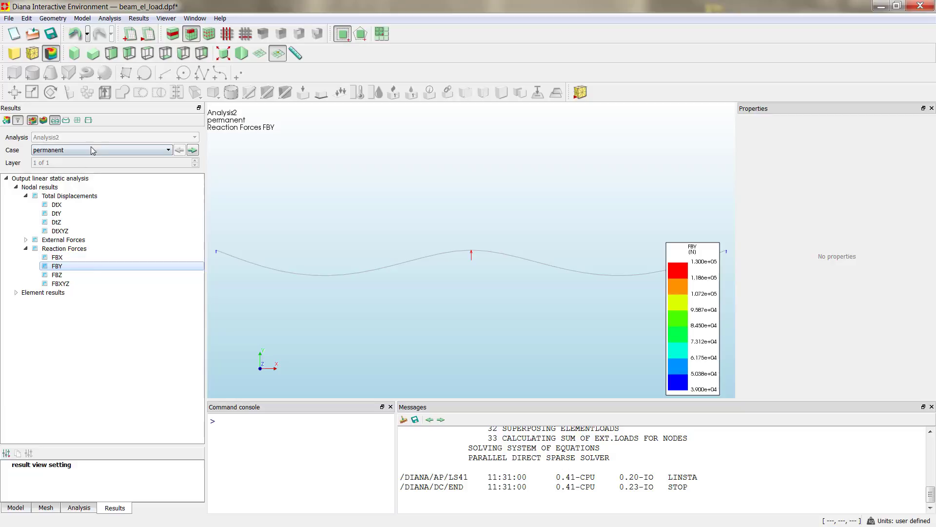
Compare FBY reactions for left_v_u, right_v_u, left_v_p and right_v_p, then return to permanent
{"action": "left_click", "coordinate": [193, 150]}
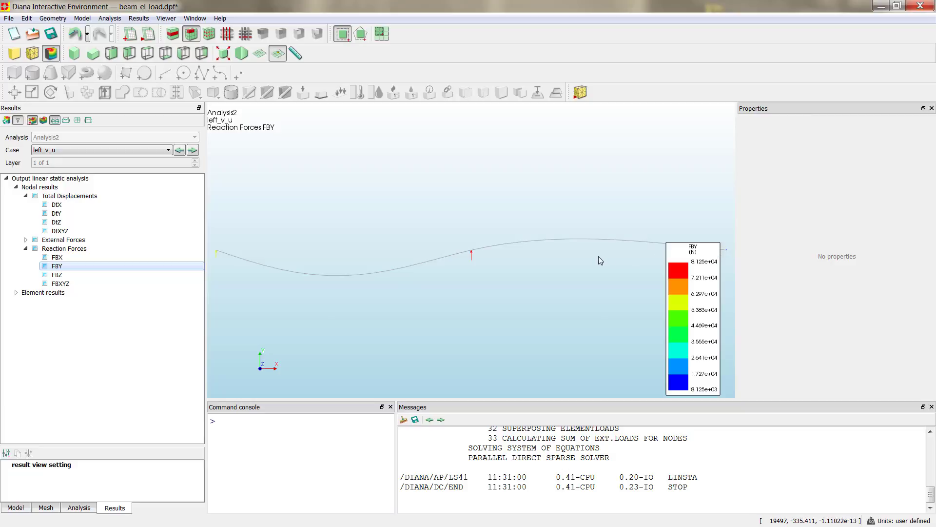
{"action": "left_click", "coordinate": [193, 151]}
{"action": "left_click", "coordinate": [193, 150]}
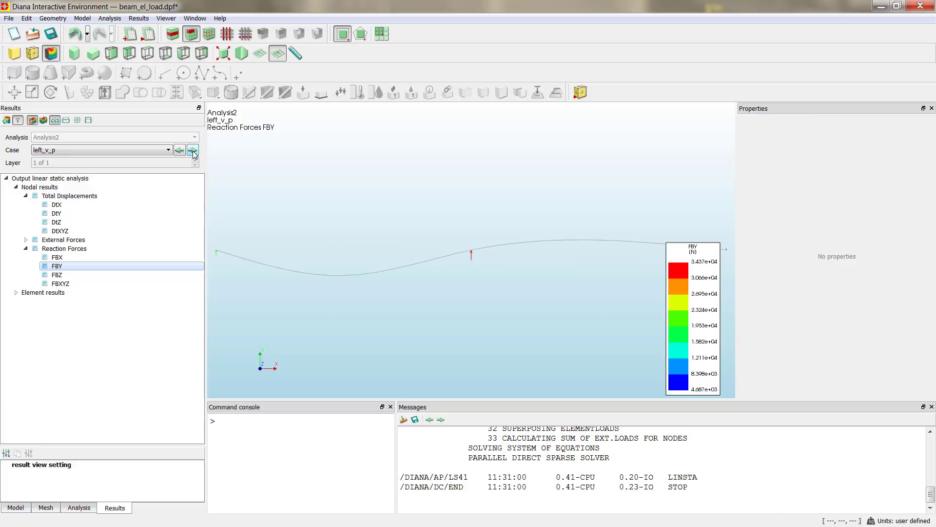
{"action": "left_click", "coordinate": [193, 150]}
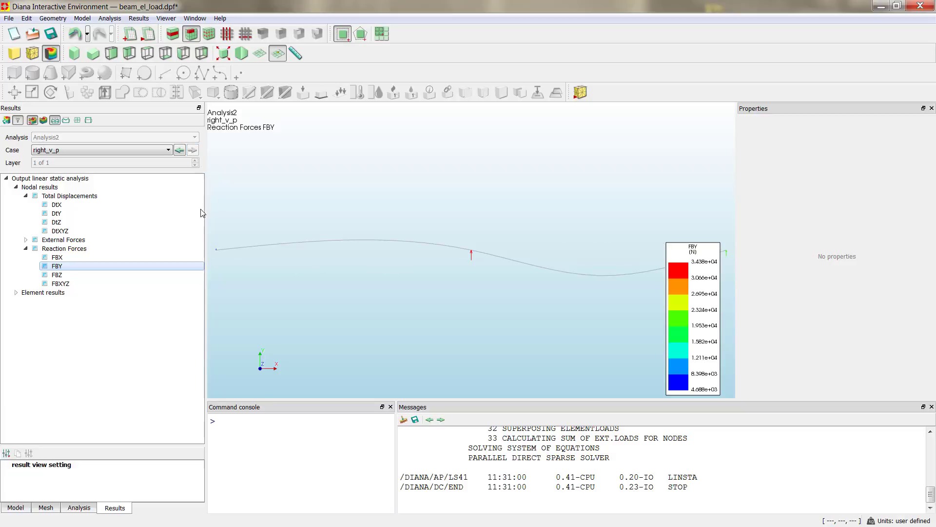
{"action": "left_click", "coordinate": [179, 150]}
{"action": "left_click", "coordinate": [180, 150]}
{"action": "left_click", "coordinate": [180, 150]}
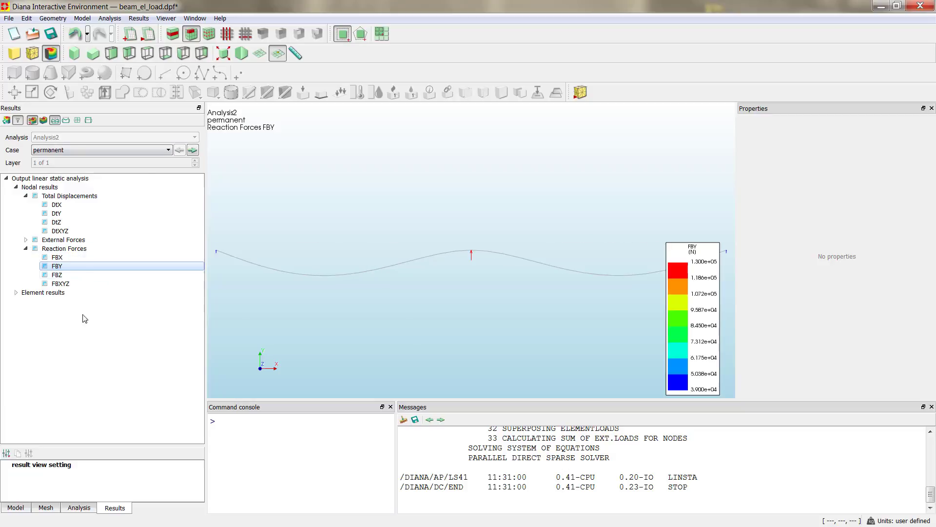
Plot Cauchy Total Stresses SXX for layer 1 of 2, spanning -5.160 to 2.924 N/mm^2
{"action": "left_click", "coordinate": [26, 248]}
{"action": "left_click", "coordinate": [15, 257]}
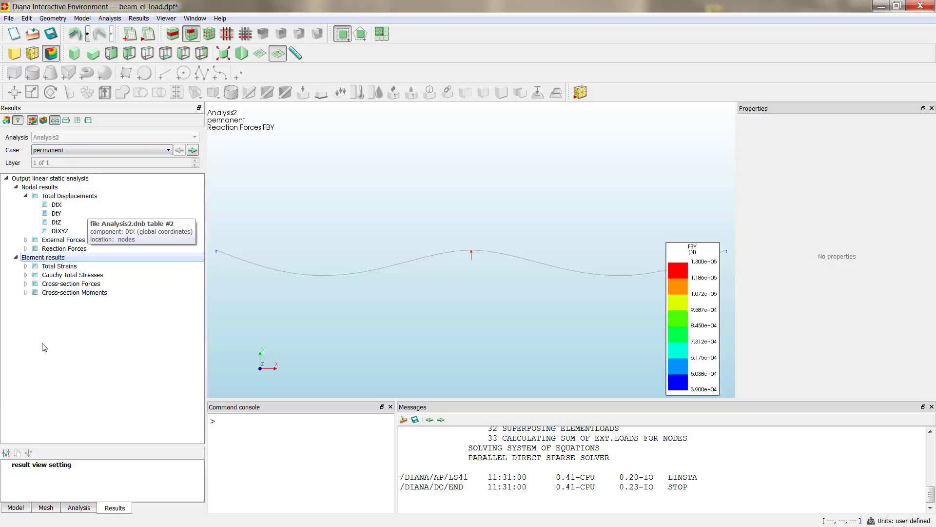
{"action": "left_click", "coordinate": [26, 275]}
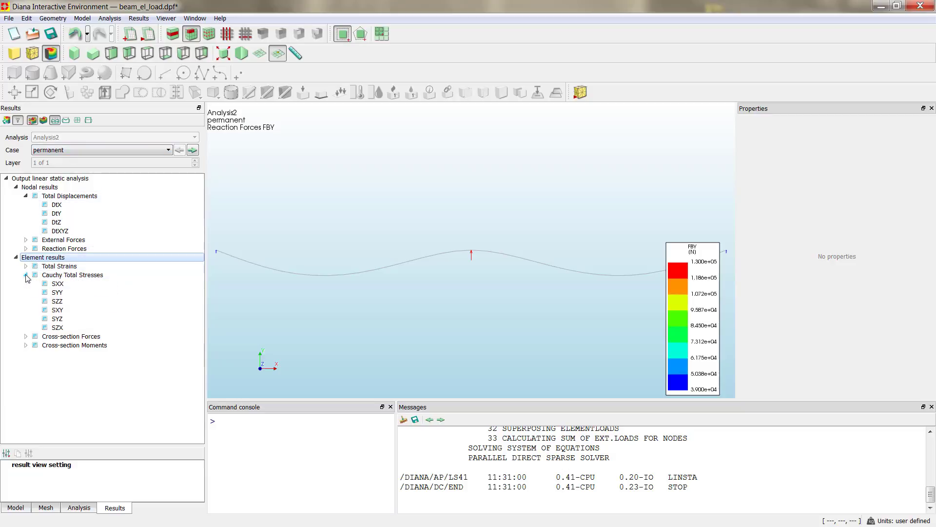
{"action": "left_click", "coordinate": [57, 284]}
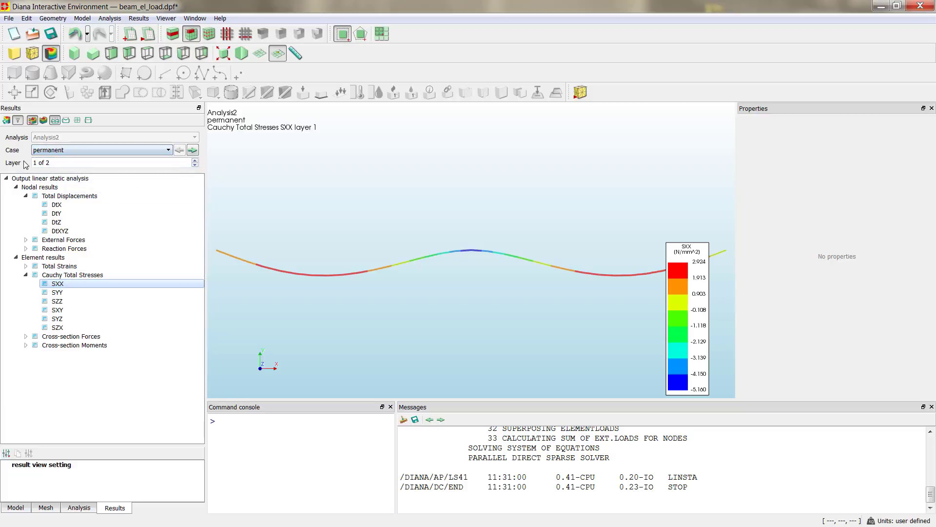
{"action": "left_click", "coordinate": [73, 163]}
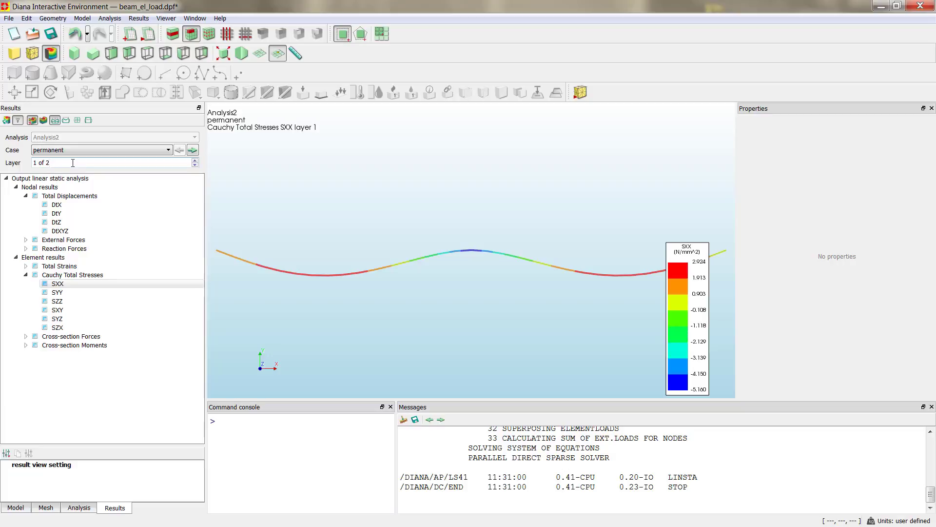
{"action": "left_click", "coordinate": [60, 287]}
Switch to layer 2 of 2, check SXY and SZZ, and settle on zero SYY
{"action": "left_click", "coordinate": [195, 160]}
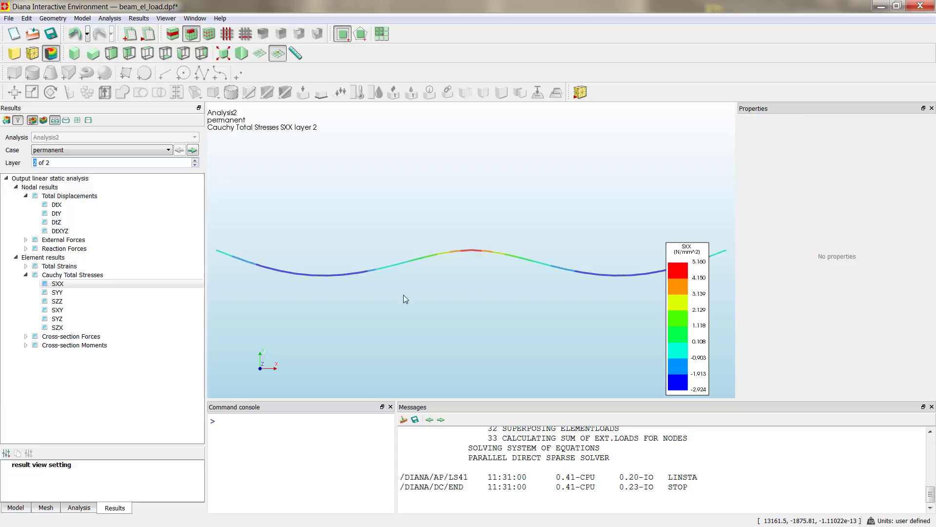
{"action": "left_click", "coordinate": [72, 293]}
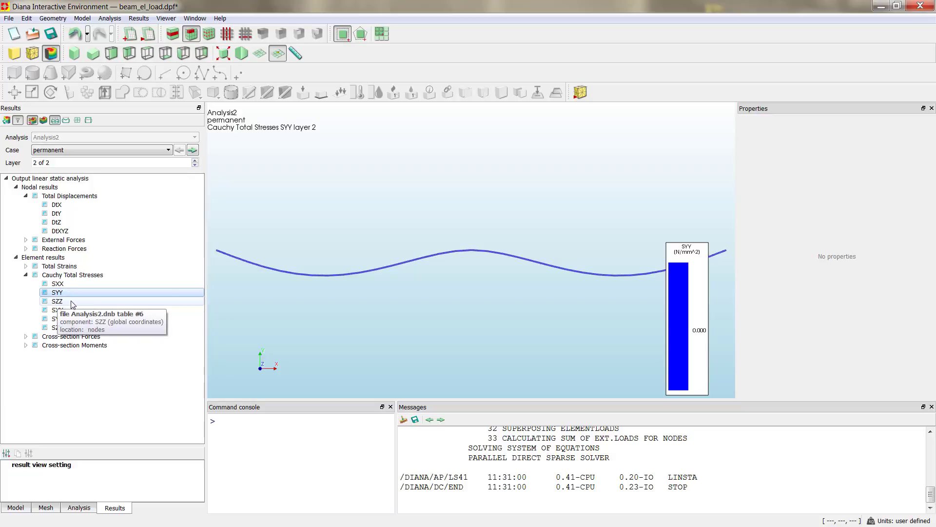
{"action": "left_click", "coordinate": [80, 311]}
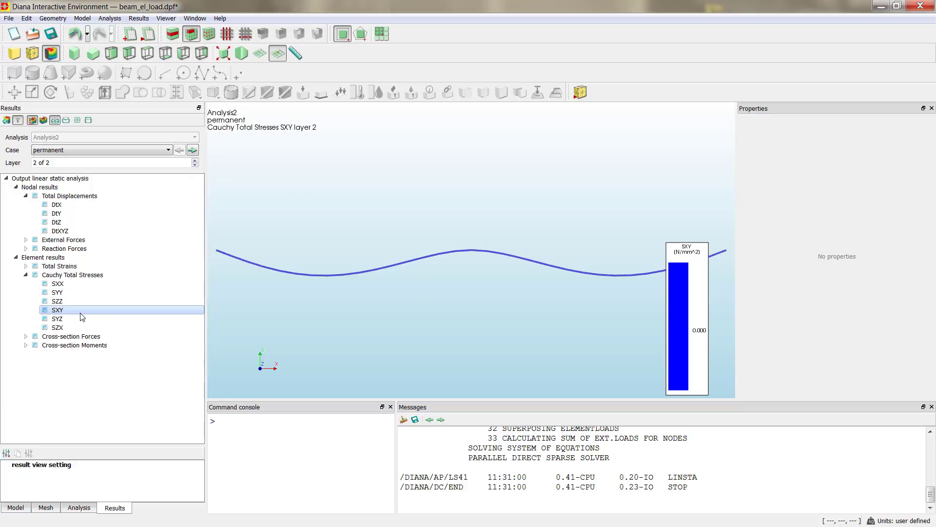
{"action": "left_click", "coordinate": [77, 293]}
{"action": "left_click", "coordinate": [75, 300]}
{"action": "left_click", "coordinate": [75, 292]}
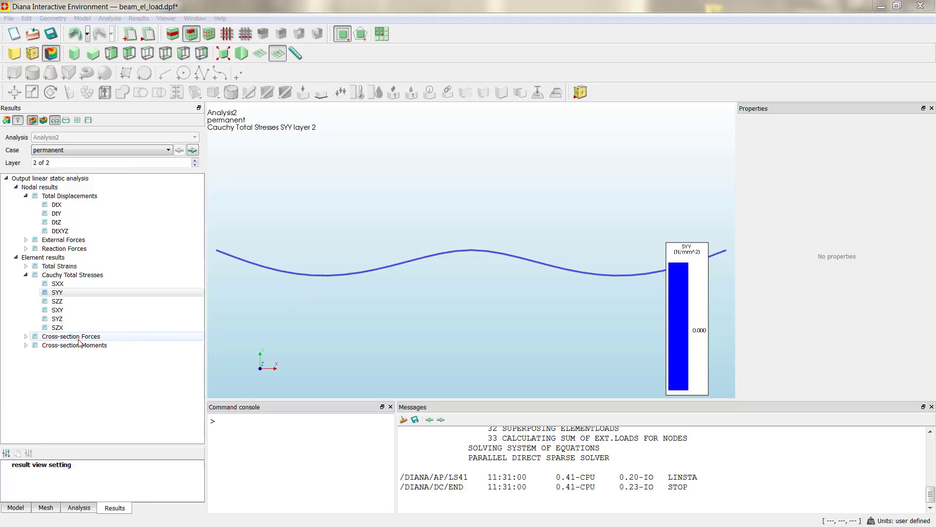
Expand Total Strains and compare the EXX strain contour against SXX stress, ending on EXX
{"action": "left_click", "coordinate": [25, 266]}
{"action": "left_click", "coordinate": [59, 276]}
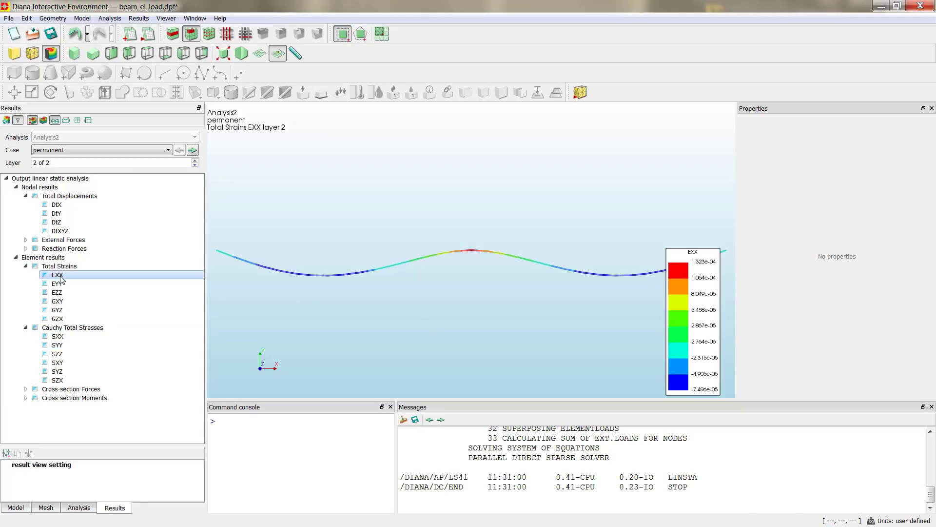
{"action": "left_click", "coordinate": [59, 336]}
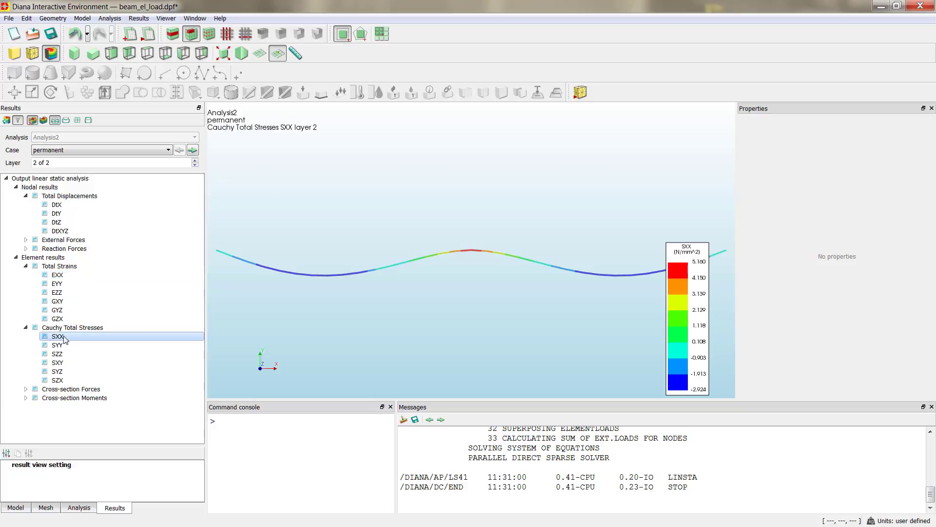
{"action": "left_click", "coordinate": [58, 275]}
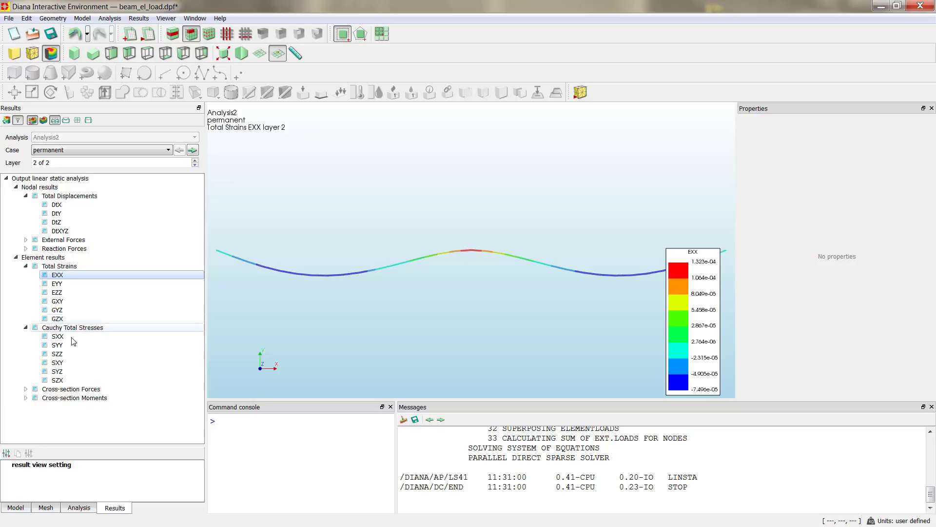
{"action": "left_click", "coordinate": [68, 338]}
{"action": "left_click", "coordinate": [58, 275]}
{"action": "left_click", "coordinate": [60, 337]}
{"action": "left_click", "coordinate": [57, 275]}
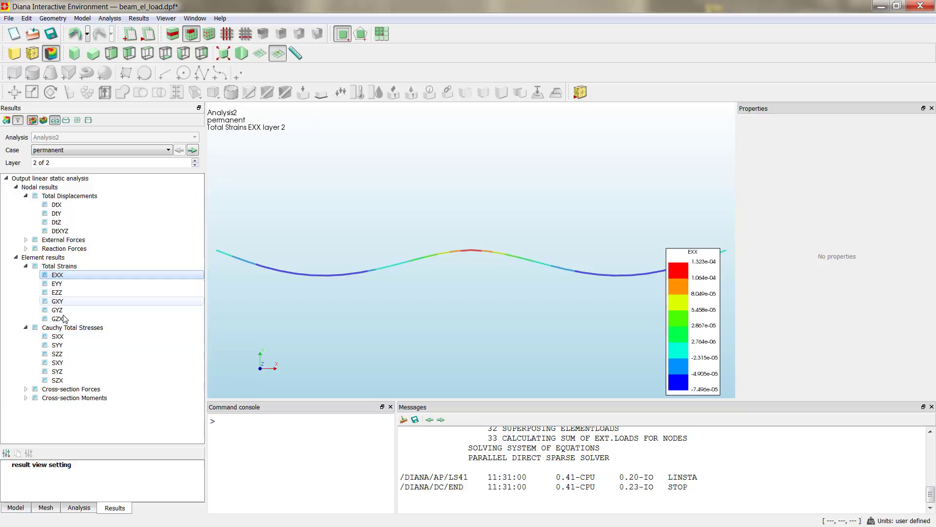
{"action": "left_click", "coordinate": [64, 337]}
{"action": "left_click", "coordinate": [68, 276]}
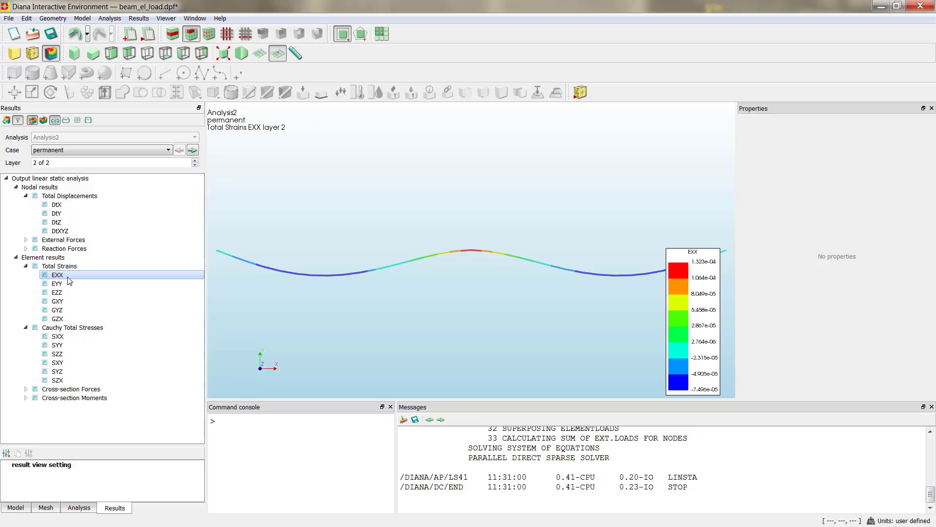
Show EXX for the left_v_u case, comparing layers and ending on layer 1 of 2
{"action": "left_click", "coordinate": [193, 151]}
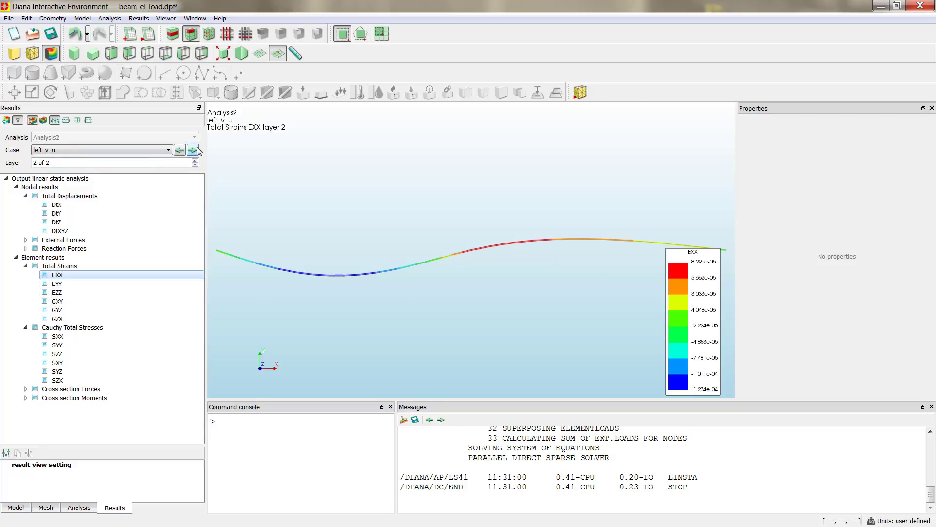
{"action": "left_click", "coordinate": [195, 165]}
{"action": "left_click", "coordinate": [195, 165]}
{"action": "left_click", "coordinate": [195, 165]}
{"action": "left_click", "coordinate": [195, 160]}
{"action": "left_click", "coordinate": [195, 166]}
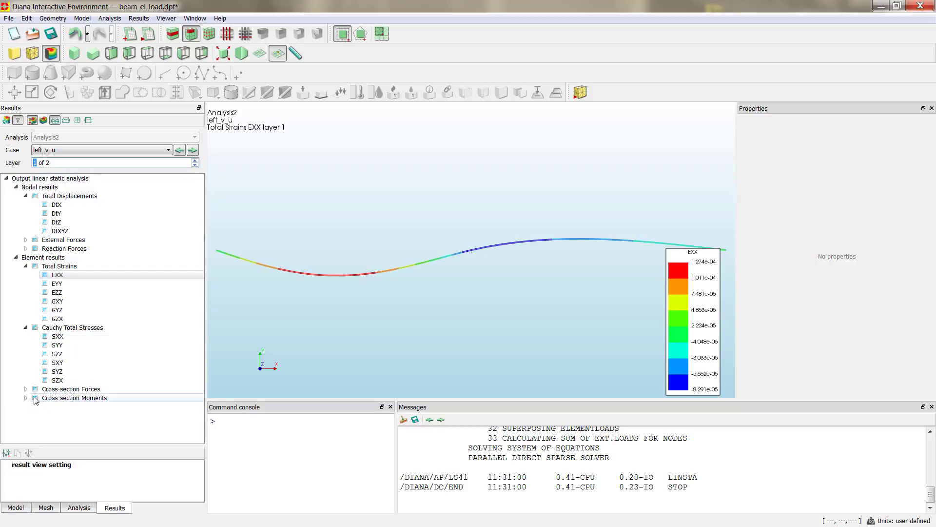